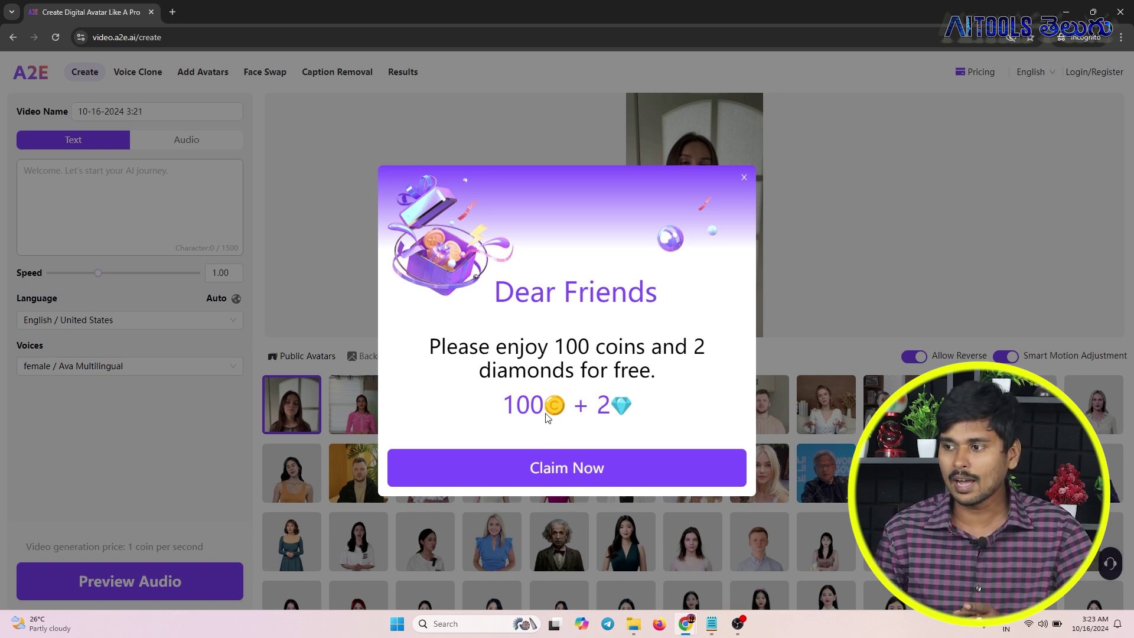
Claim the free coins offer, then close the Login/Register dialog from its Register form
click(597, 474)
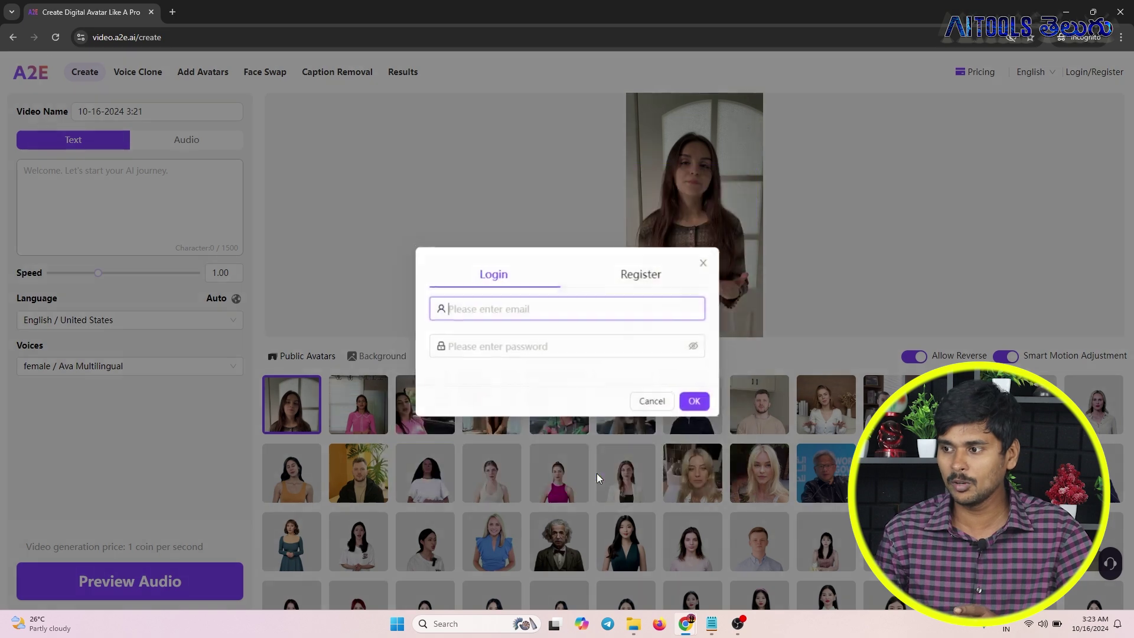
click(640, 287)
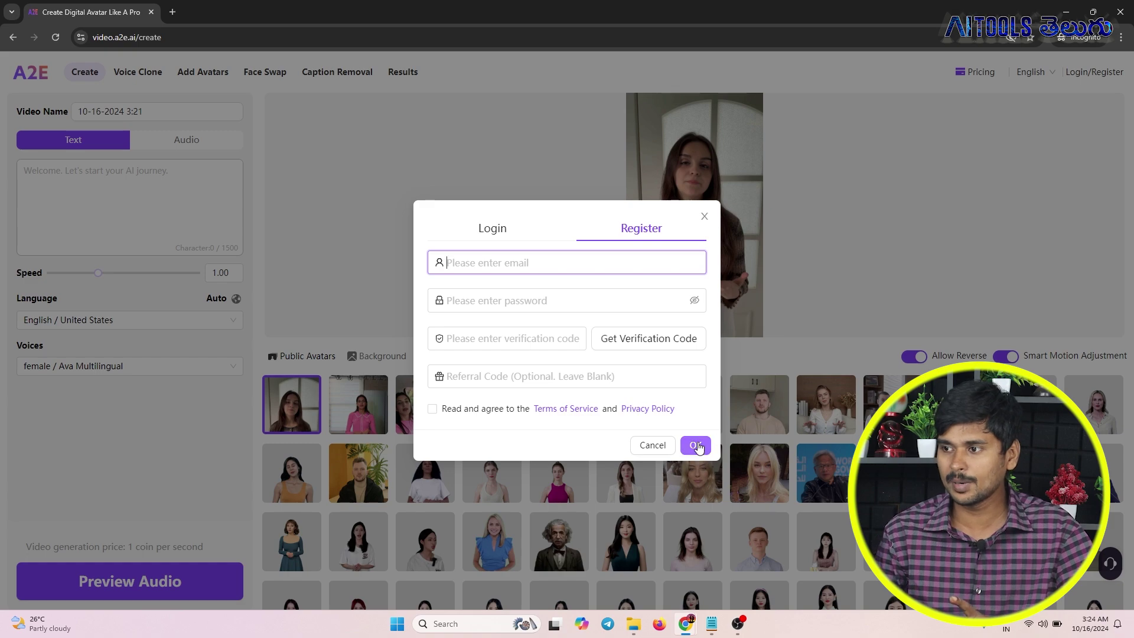
click(705, 220)
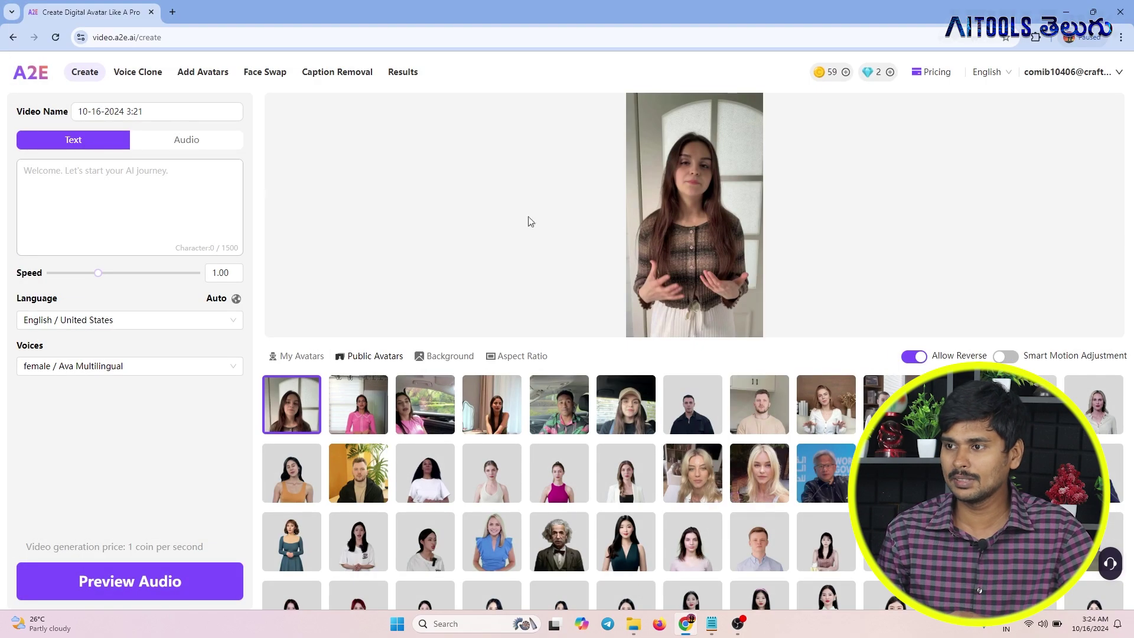
Preview the public avatars, including the Jensen Huang, Pichai, Zuckerberg, Queen and Putin avatars
scroll(420, 207, down, 3)
scroll(448, 260, up, 3)
scroll(472, 295, down, 4)
scroll(503, 331, up, 4)
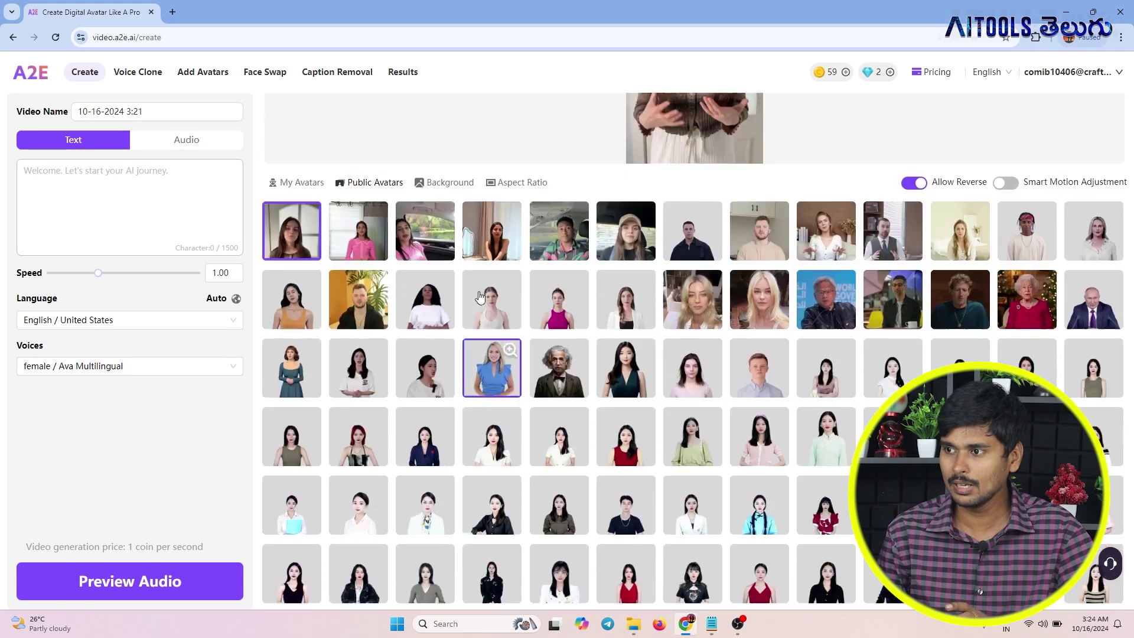
click(440, 390)
click(505, 411)
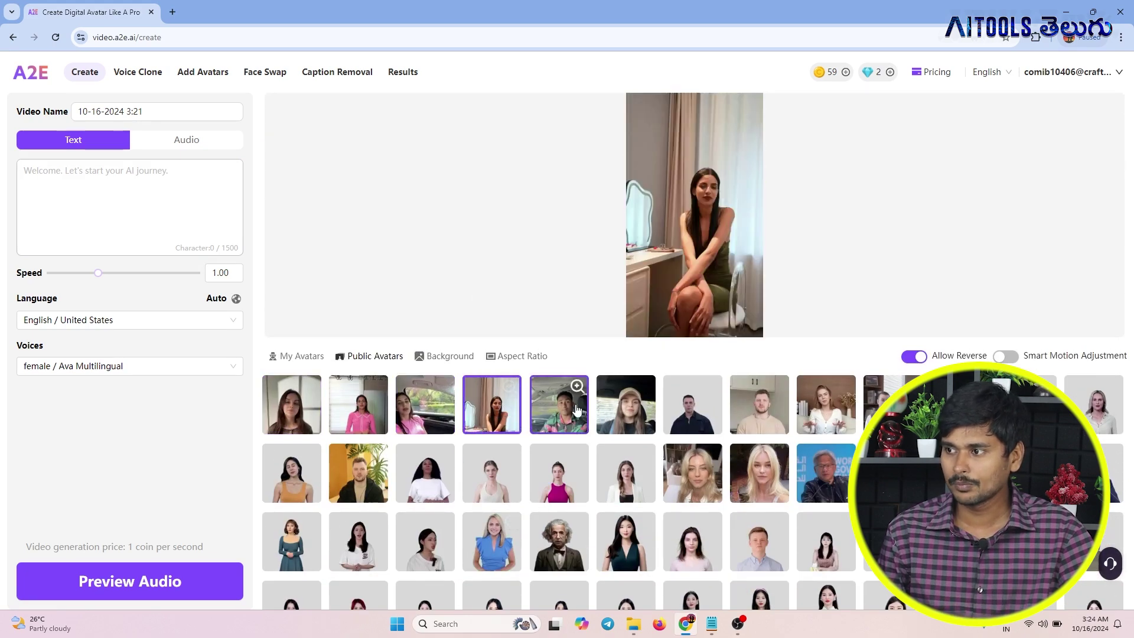
click(561, 408)
click(638, 408)
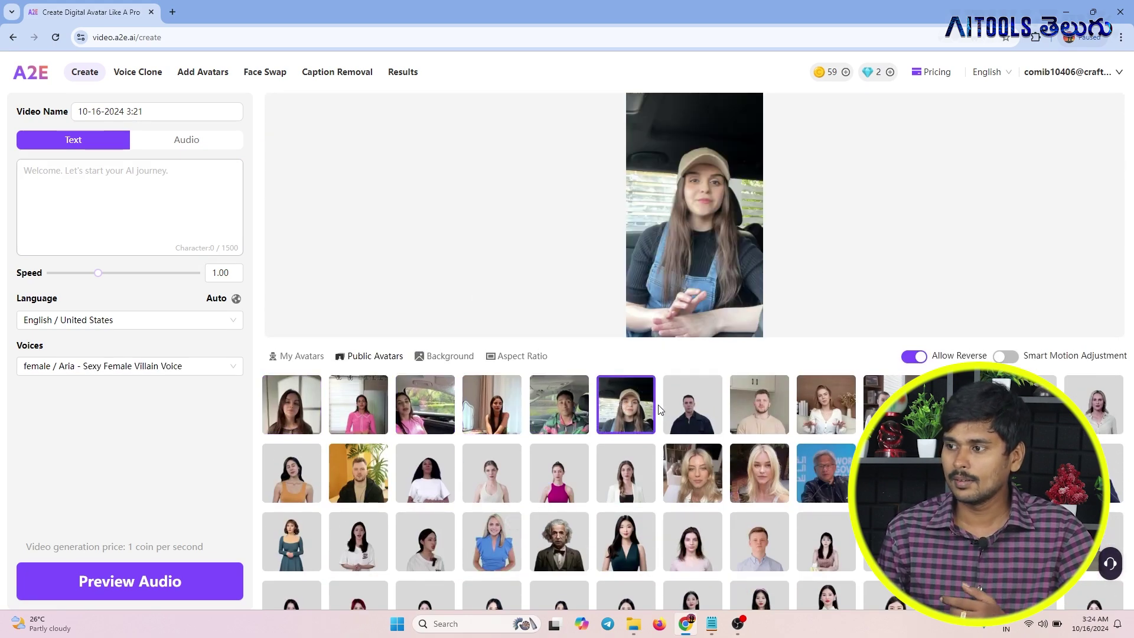
click(685, 408)
click(812, 473)
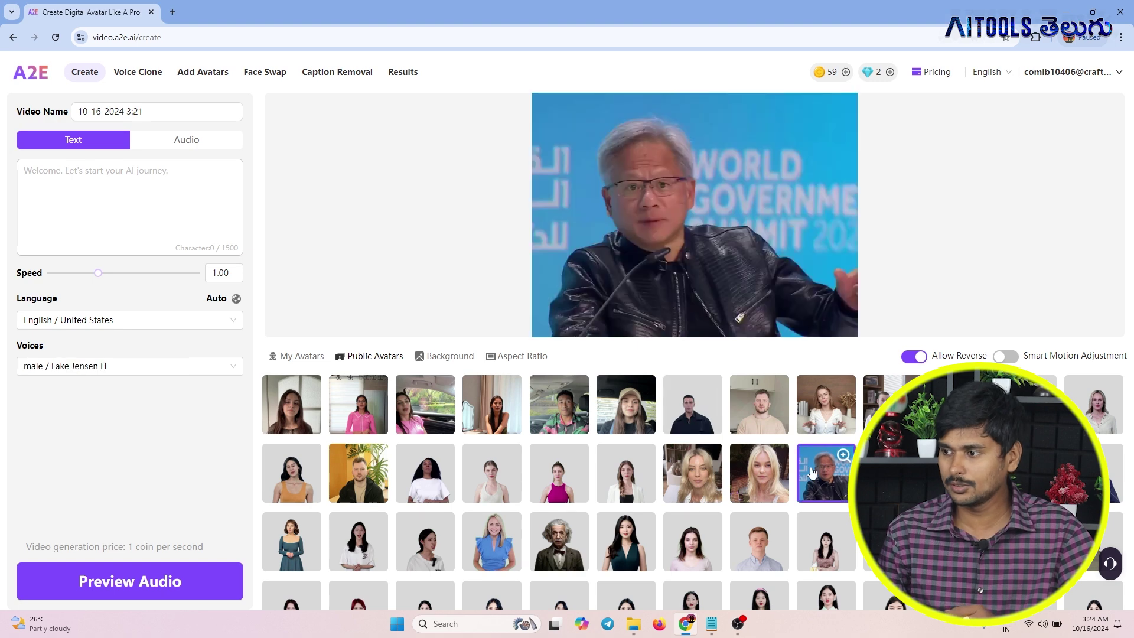
click(892, 473)
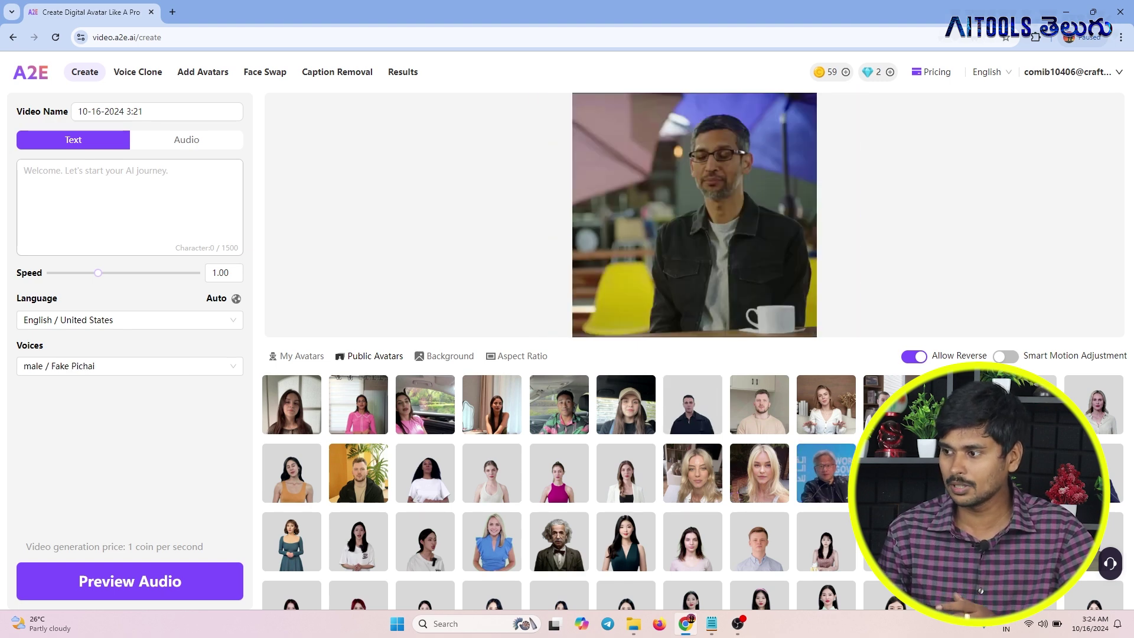
click(960, 473)
click(1026, 472)
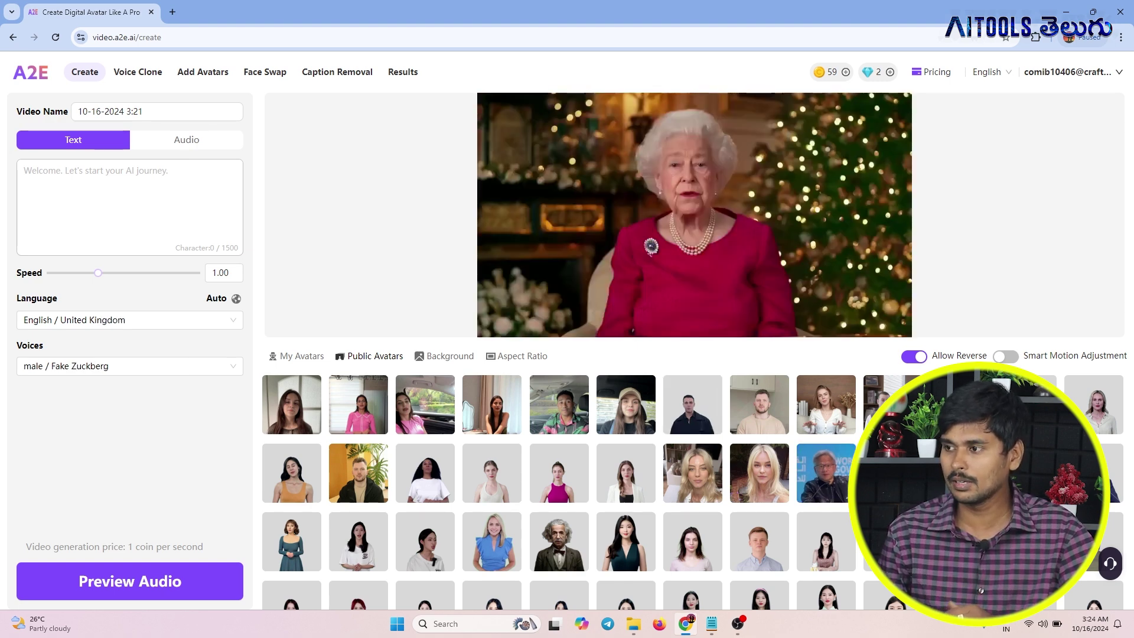
click(1094, 472)
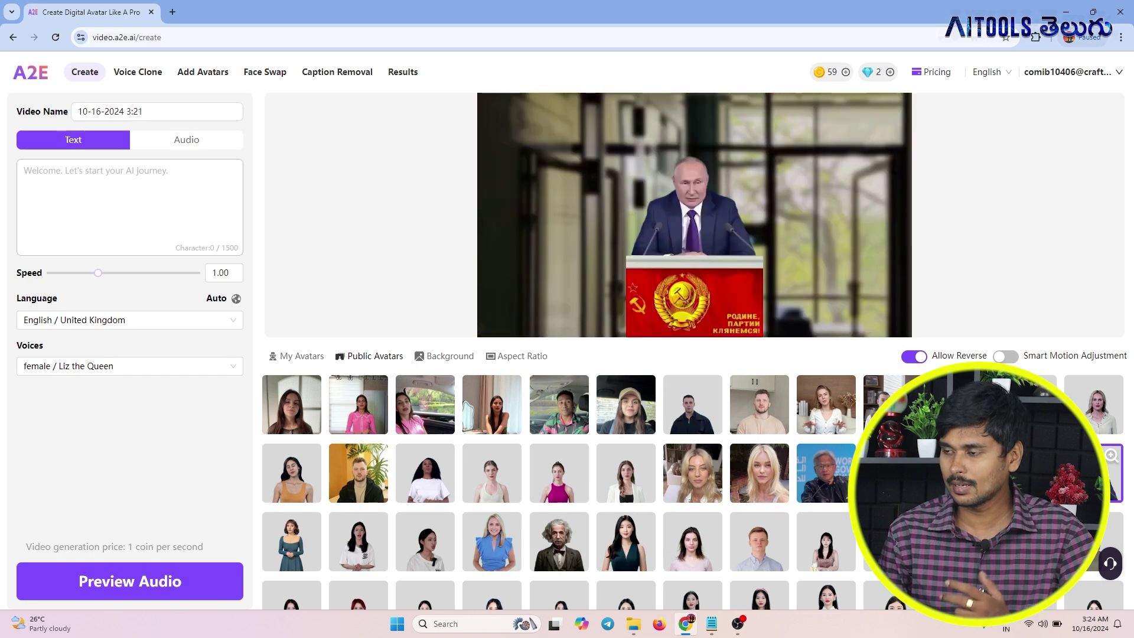
Try the beige-shirt, green and car avatars, then pick the pink-dress woman and open Notepad
scroll(381, 499, down, 1)
scroll(499, 490, down, 3)
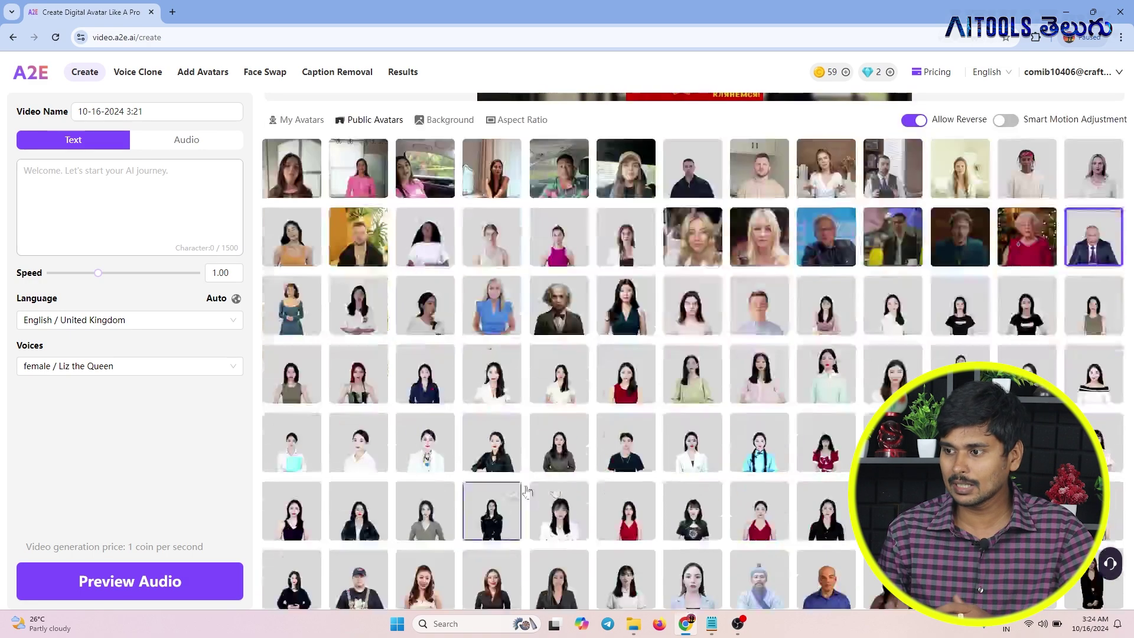
scroll(622, 464, down, 2)
scroll(621, 463, up, 3)
scroll(621, 467, up, 1)
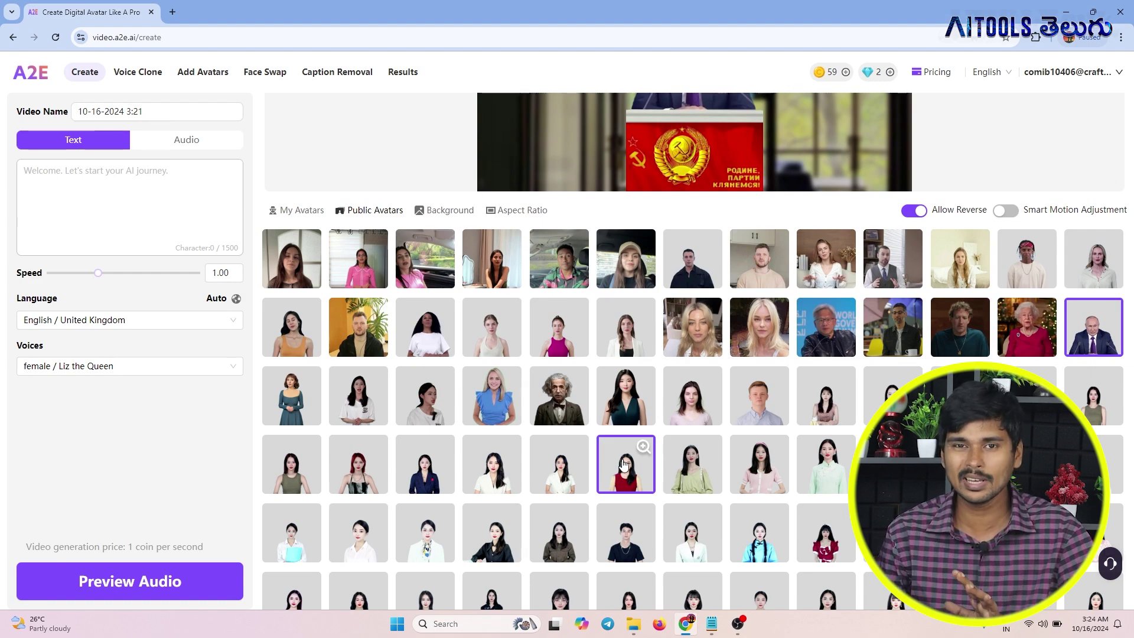
scroll(637, 466, up, 3)
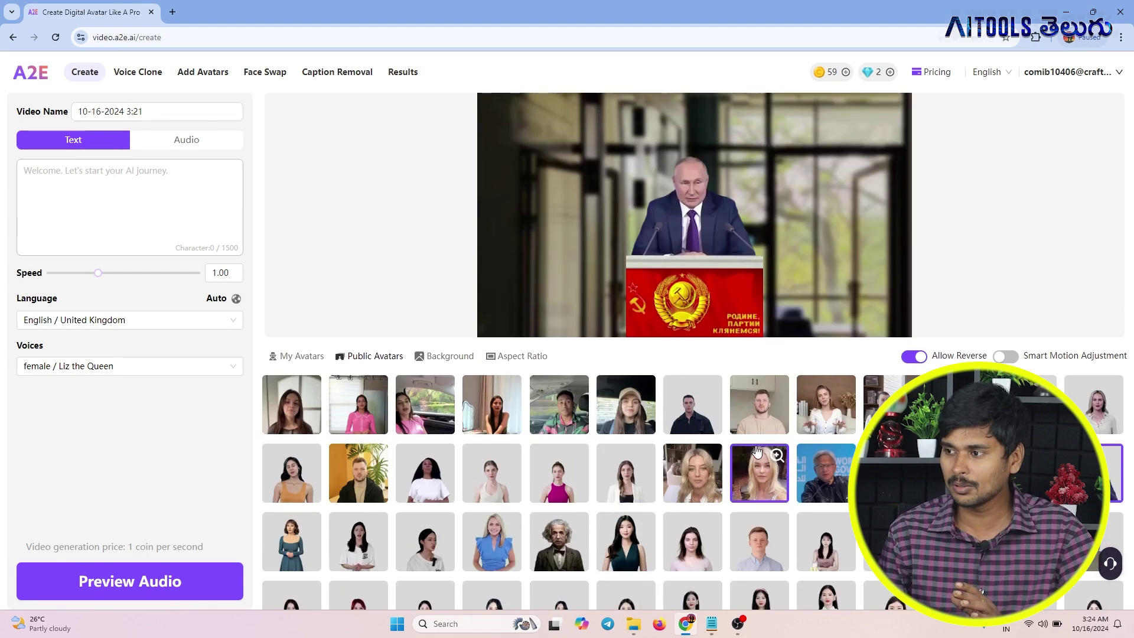
click(756, 412)
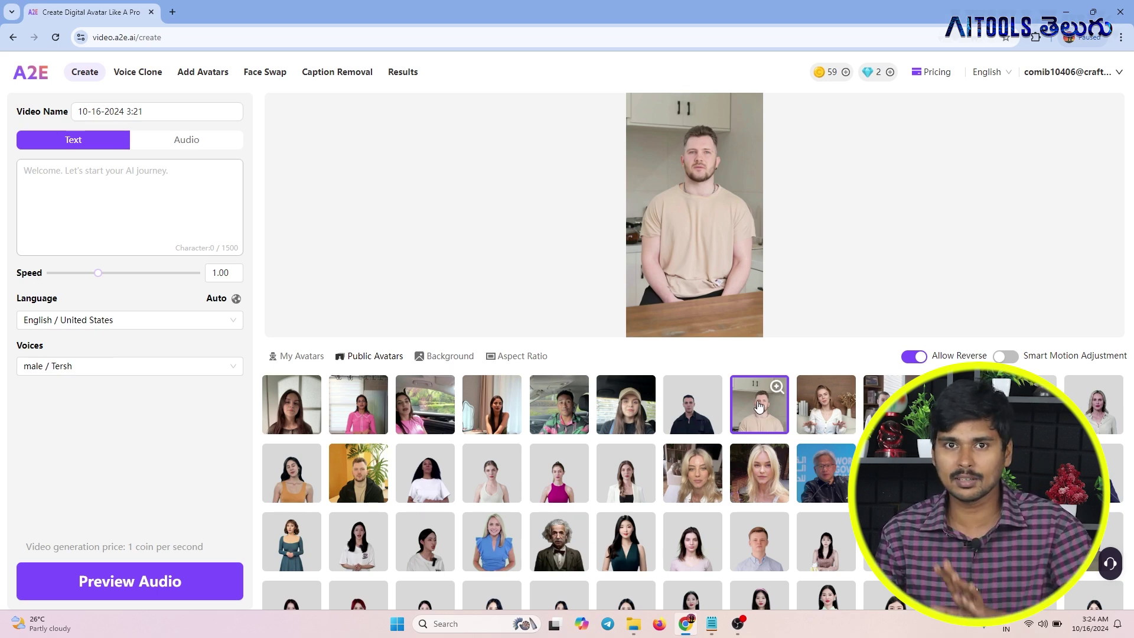
click(508, 406)
click(430, 417)
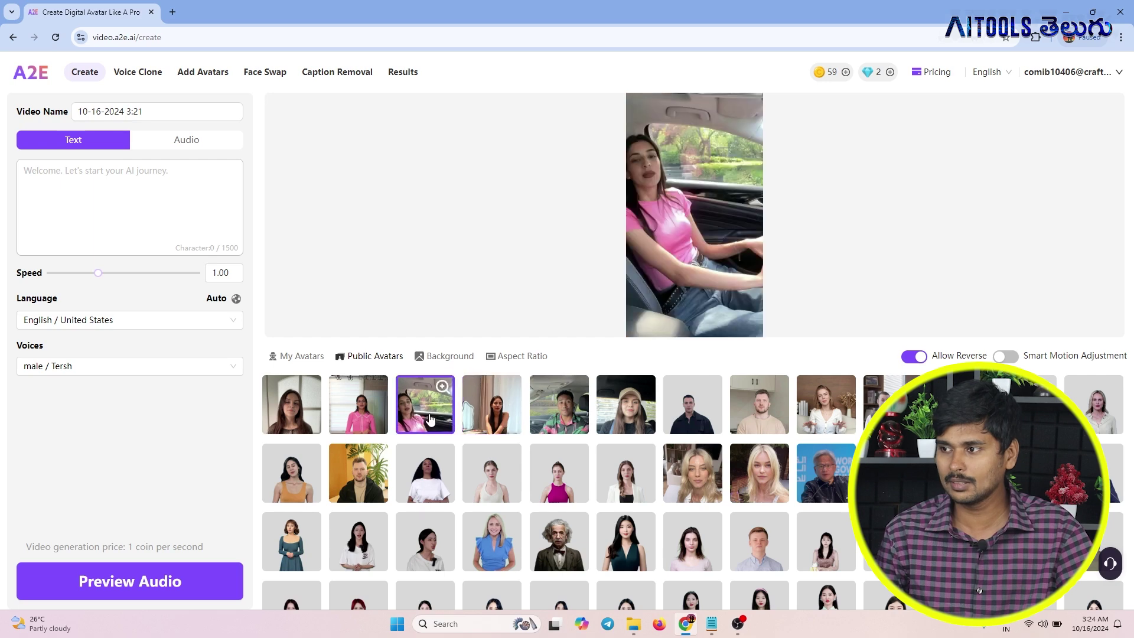
click(387, 407)
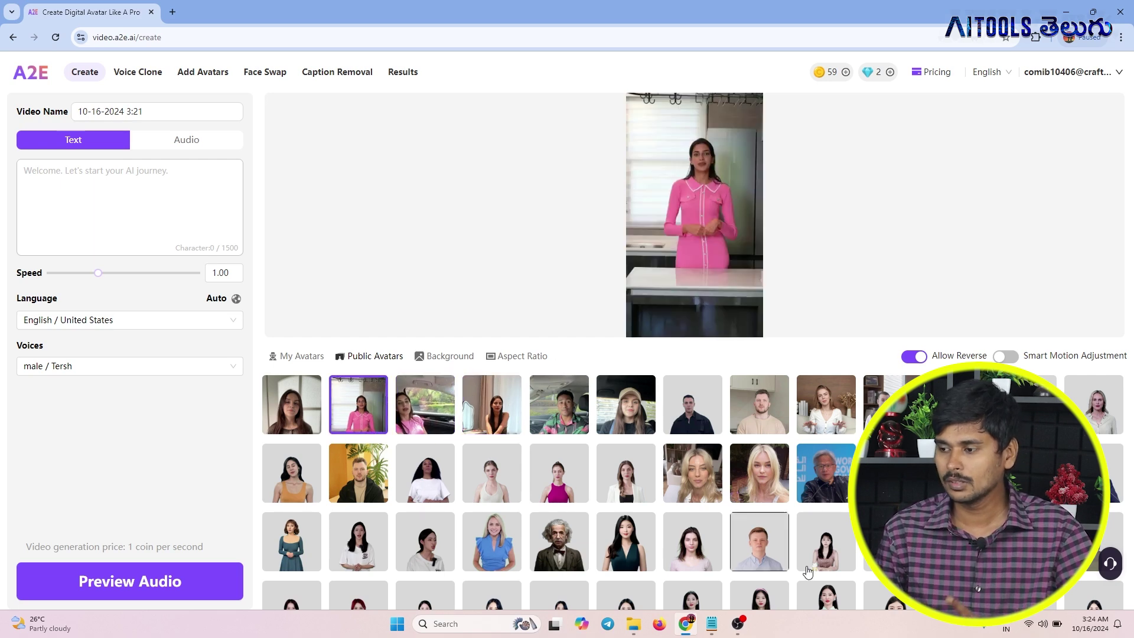
click(708, 628)
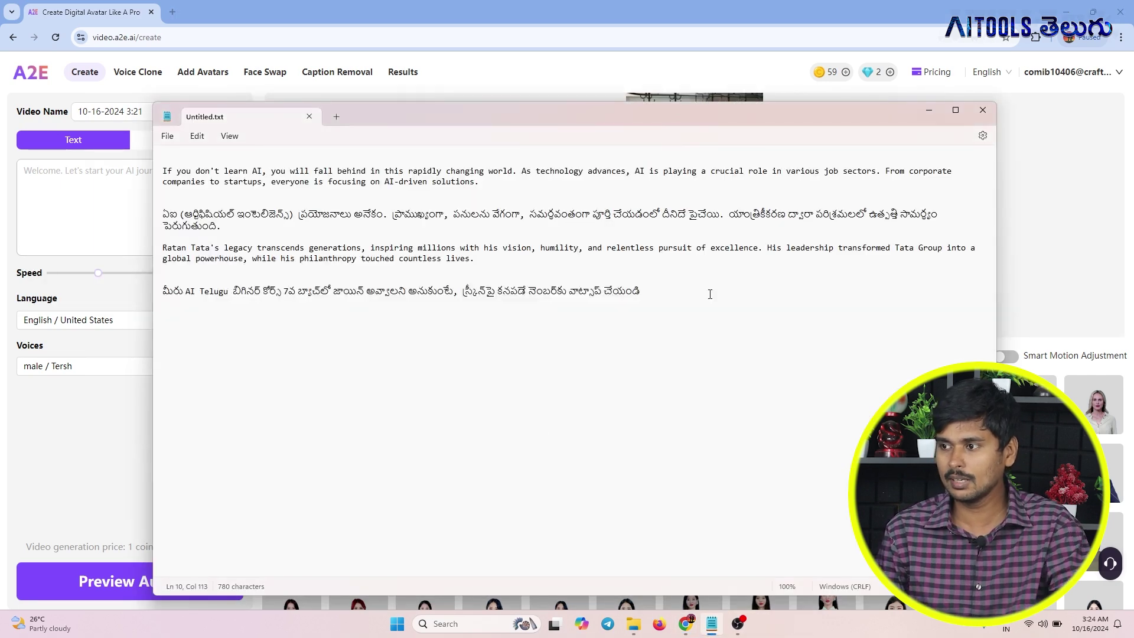
Copy the last Telugu line from Untitled.txt and return to the A2E page
drag(710, 294, 106, 294)
key(ctrl+c)
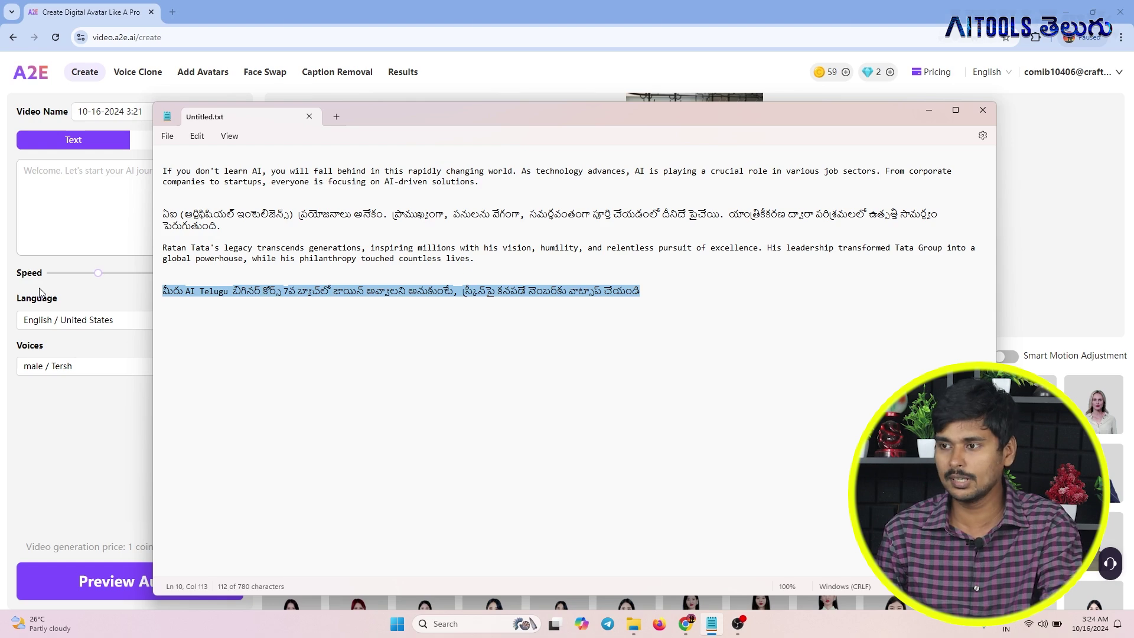
click(41, 293)
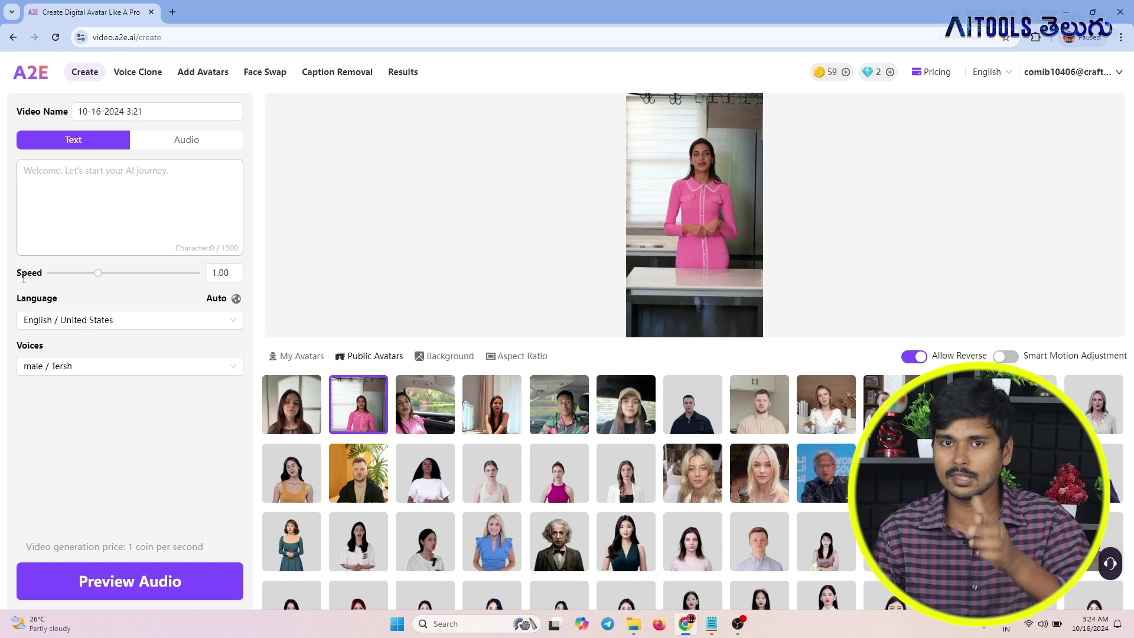
Paste the Telugu sentence as the script and set the language to Telugu (India)
click(91, 188)
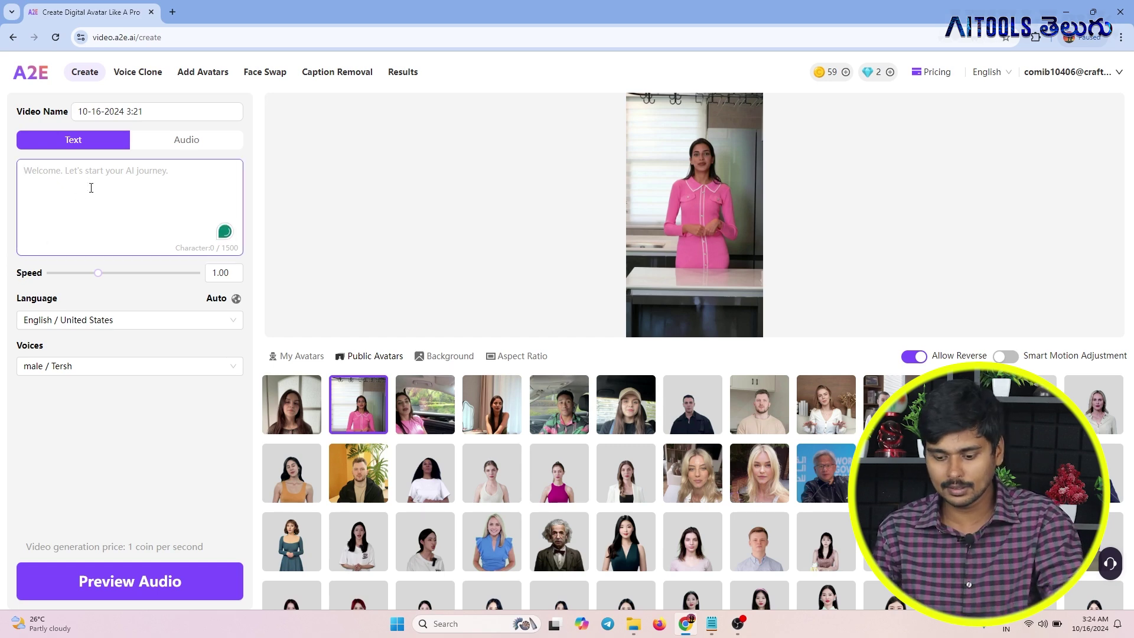
key(ctrl+v)
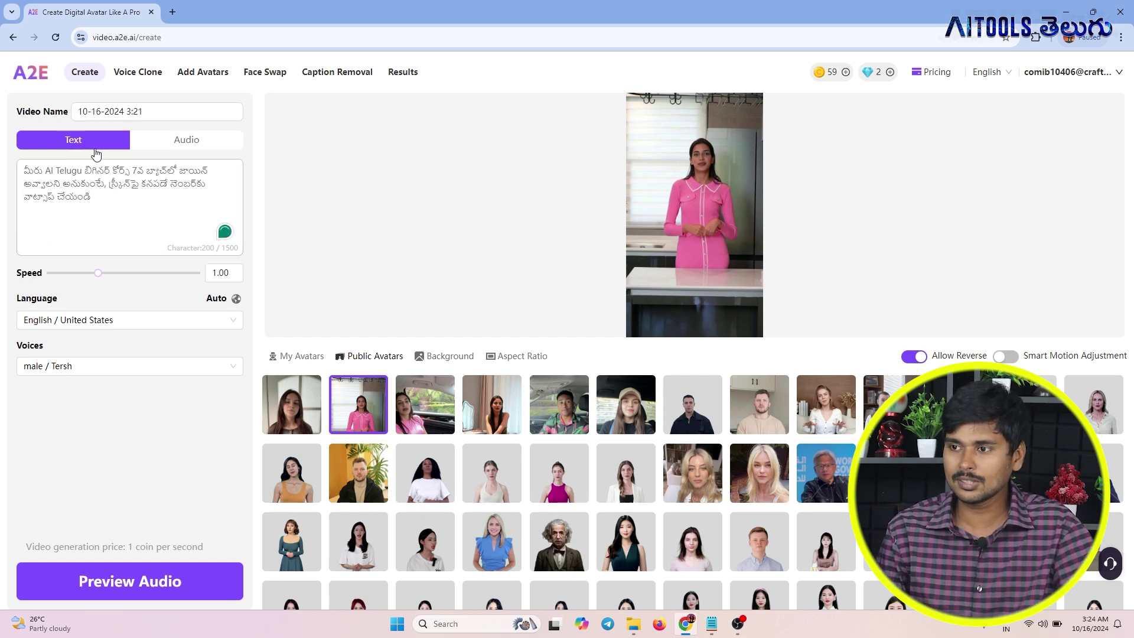
click(84, 322)
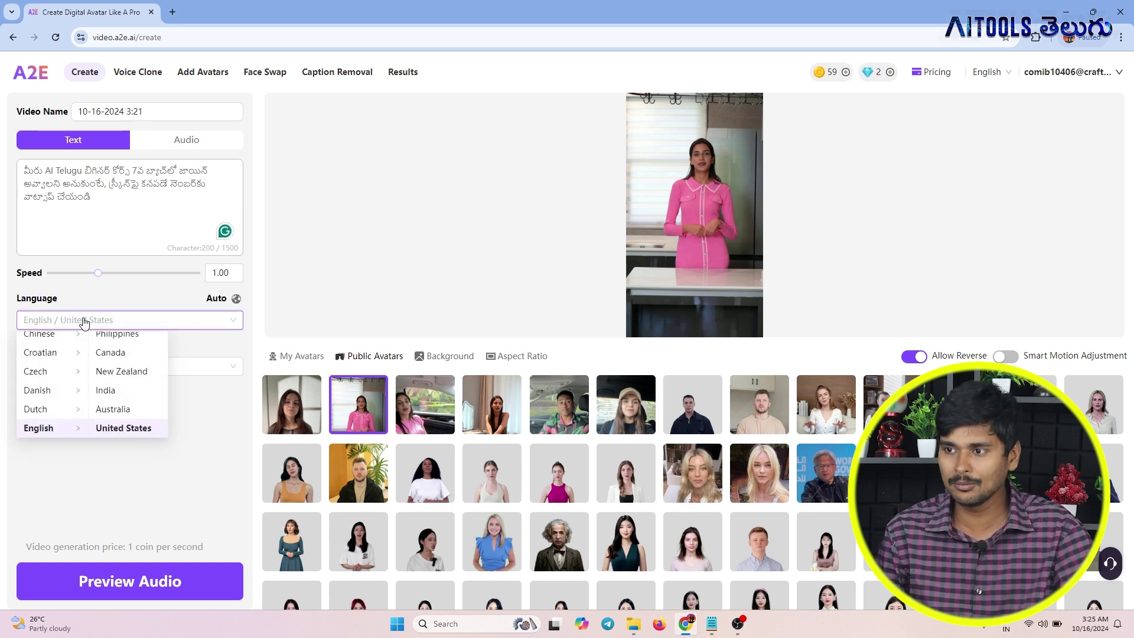
scroll(46, 379, down, 8)
scroll(46, 378, down, 6)
click(45, 388)
click(107, 342)
Choose the female ShrutiNeural voice, preview the audio, and generate the video
click(101, 369)
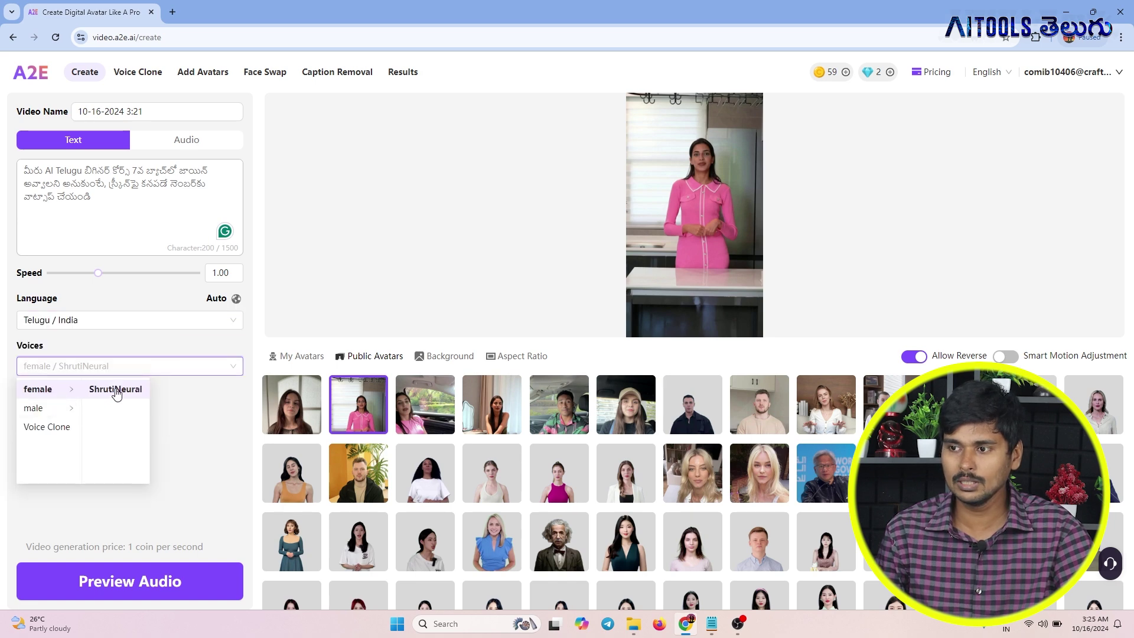
click(116, 389)
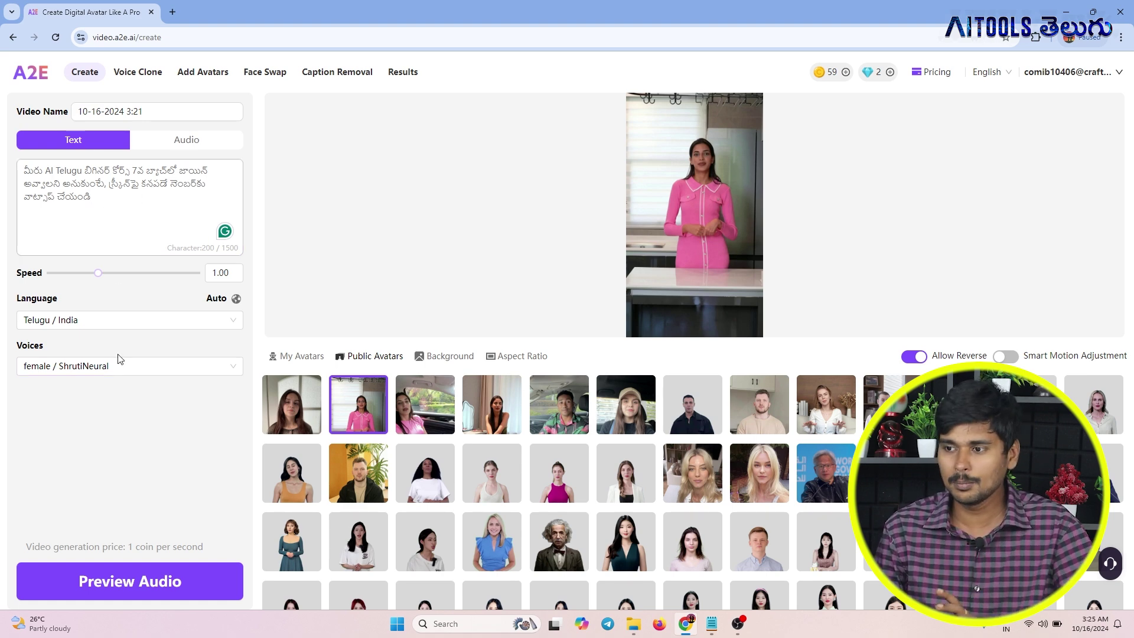
click(169, 586)
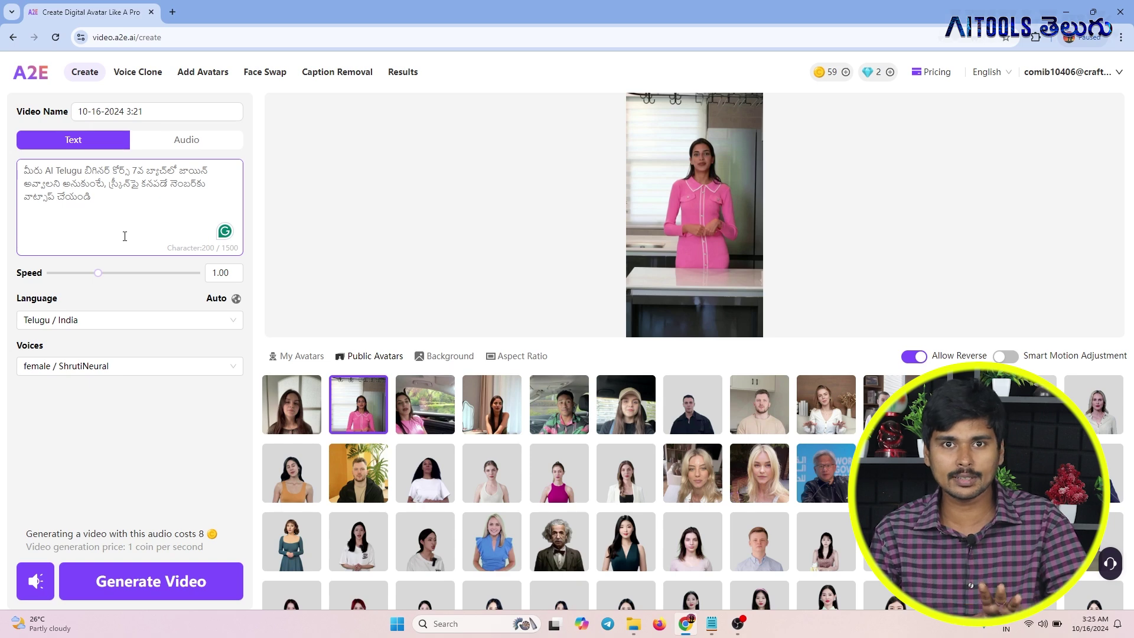
click(168, 592)
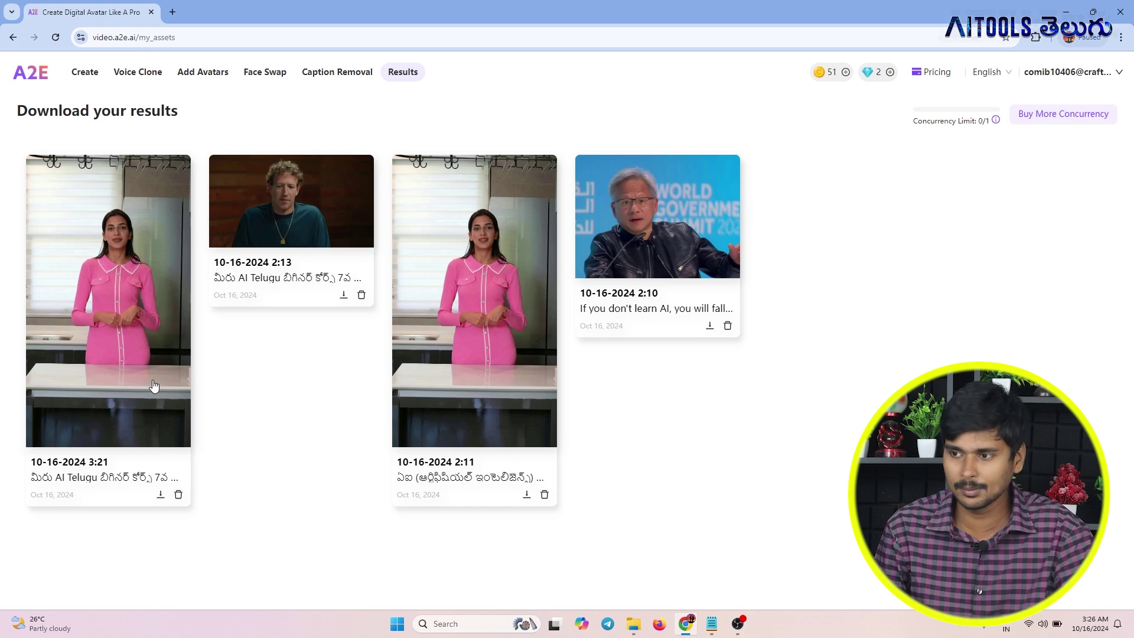
Download the newest generated video, play it from recent downloads, then go back to the Create page
click(160, 494)
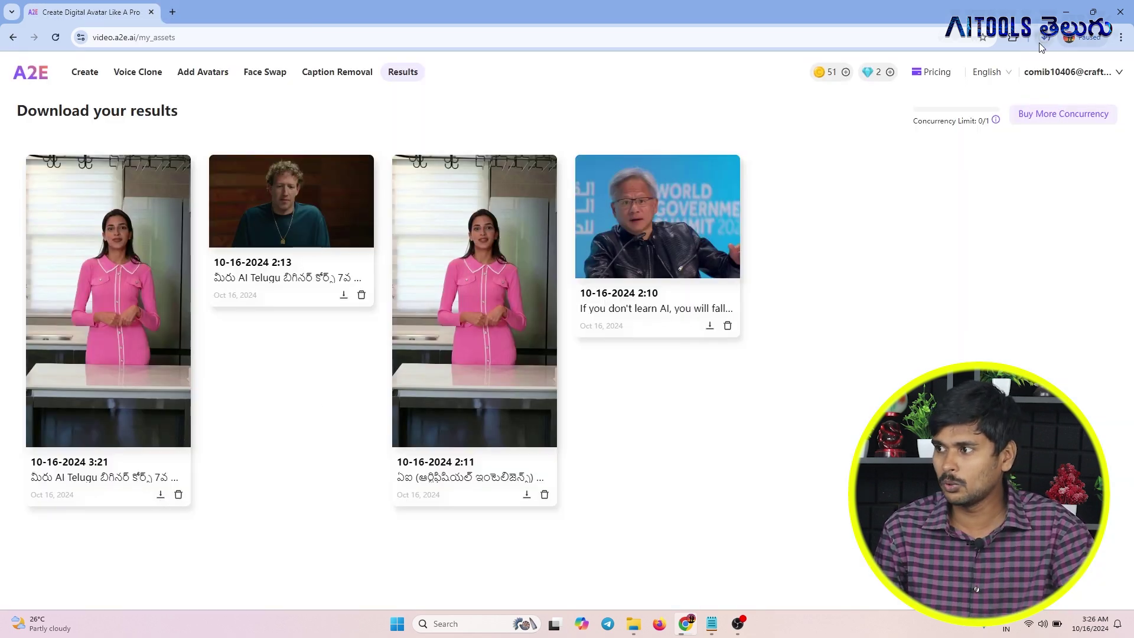
click(1039, 42)
click(942, 74)
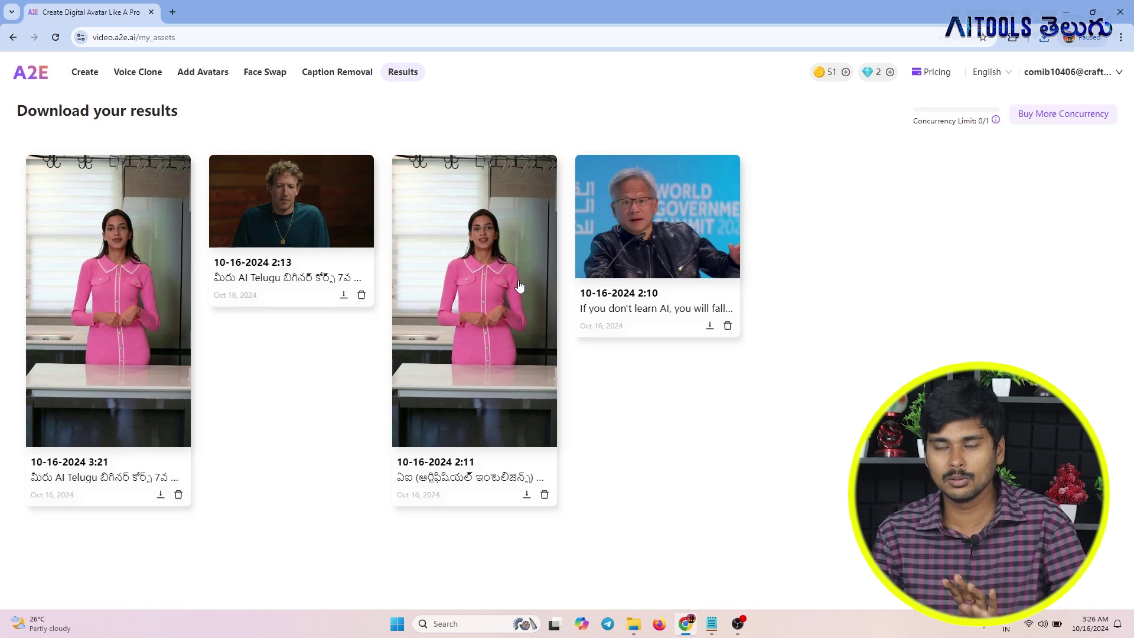
click(11, 39)
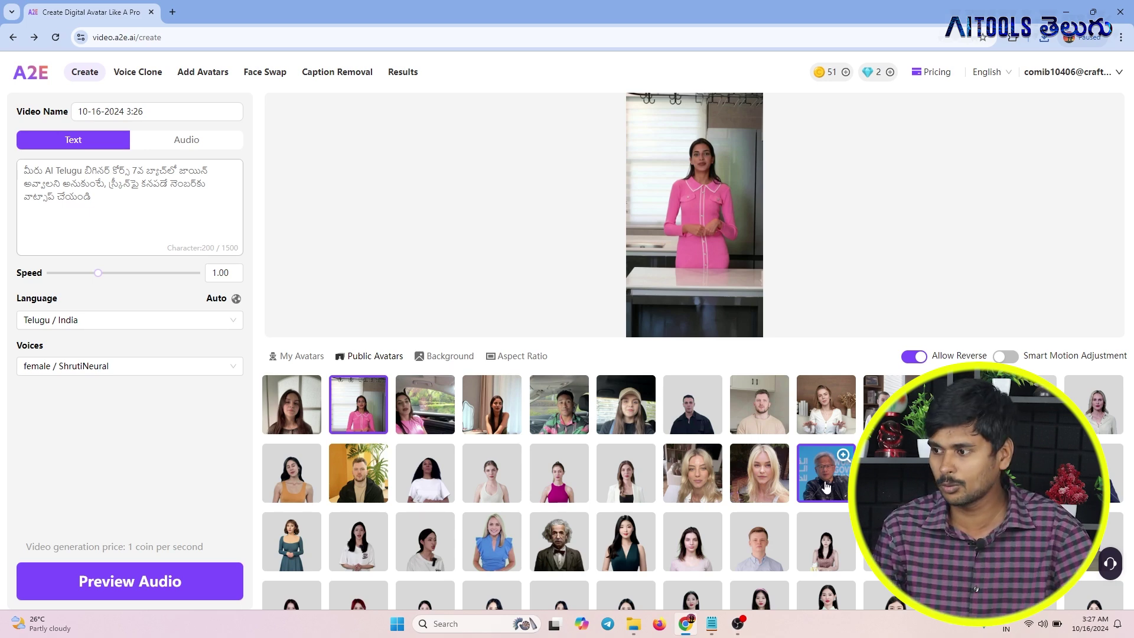
Choose the Einstein avatar and set the aspect ratio to Mobile 9:16 after trying Square 1:1
click(559, 540)
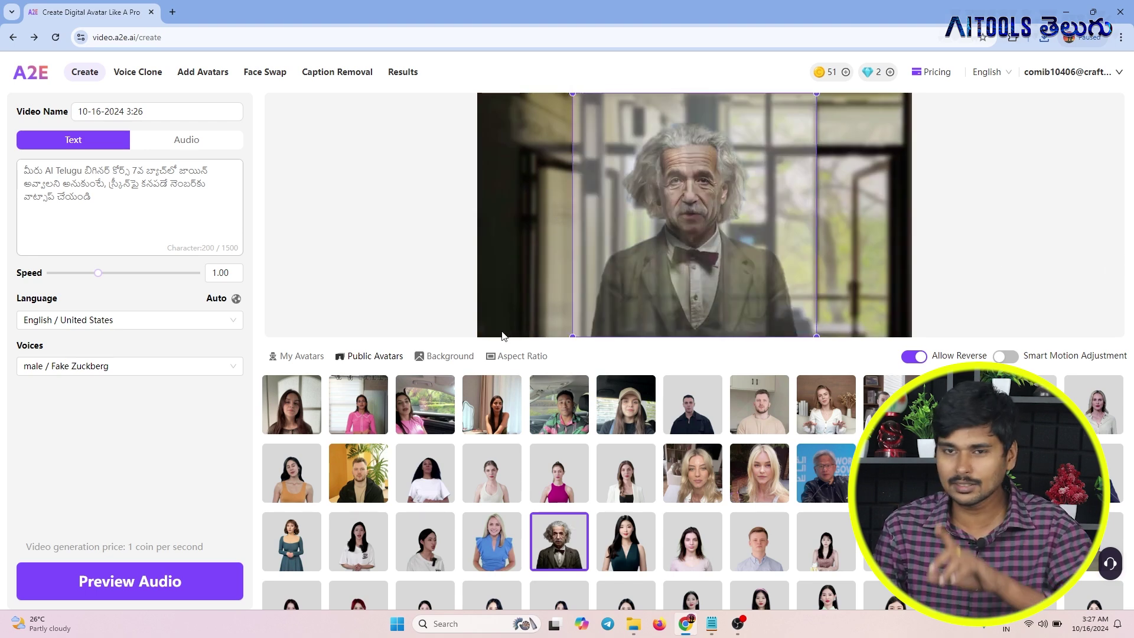
click(368, 356)
click(494, 357)
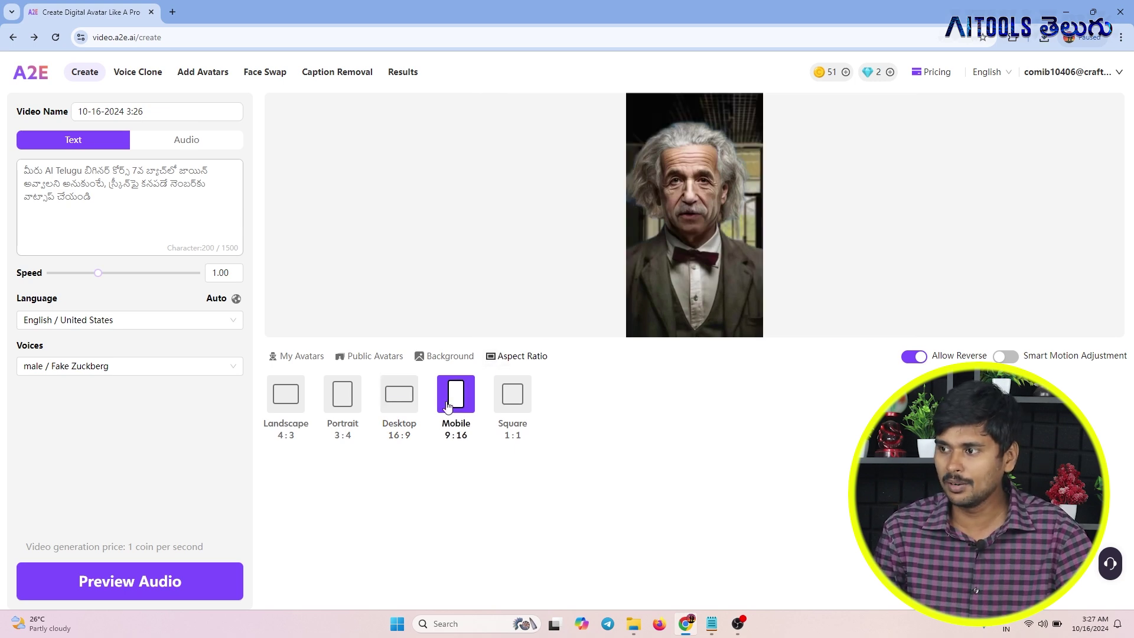
click(503, 409)
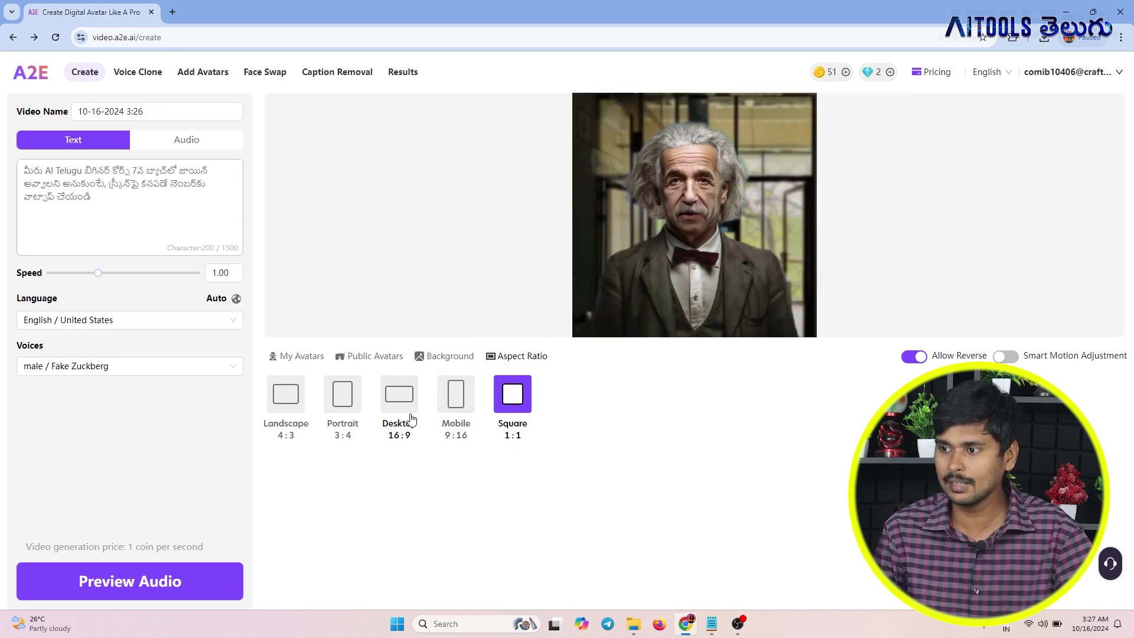
click(460, 408)
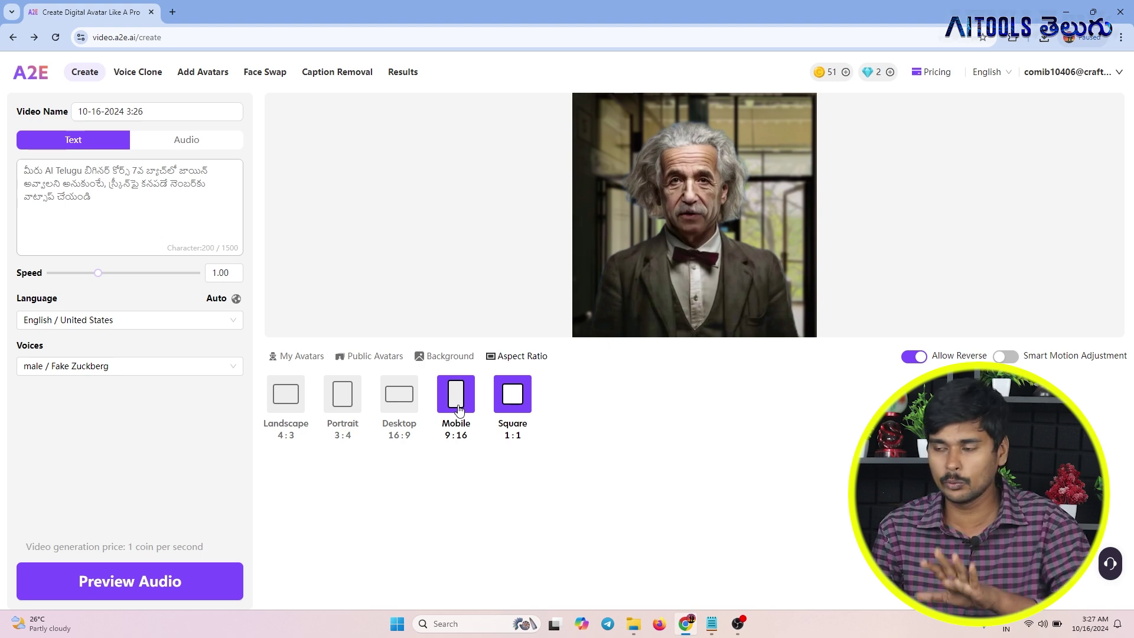
Give the Einstein avatar the plain red background from the Background choices
click(444, 359)
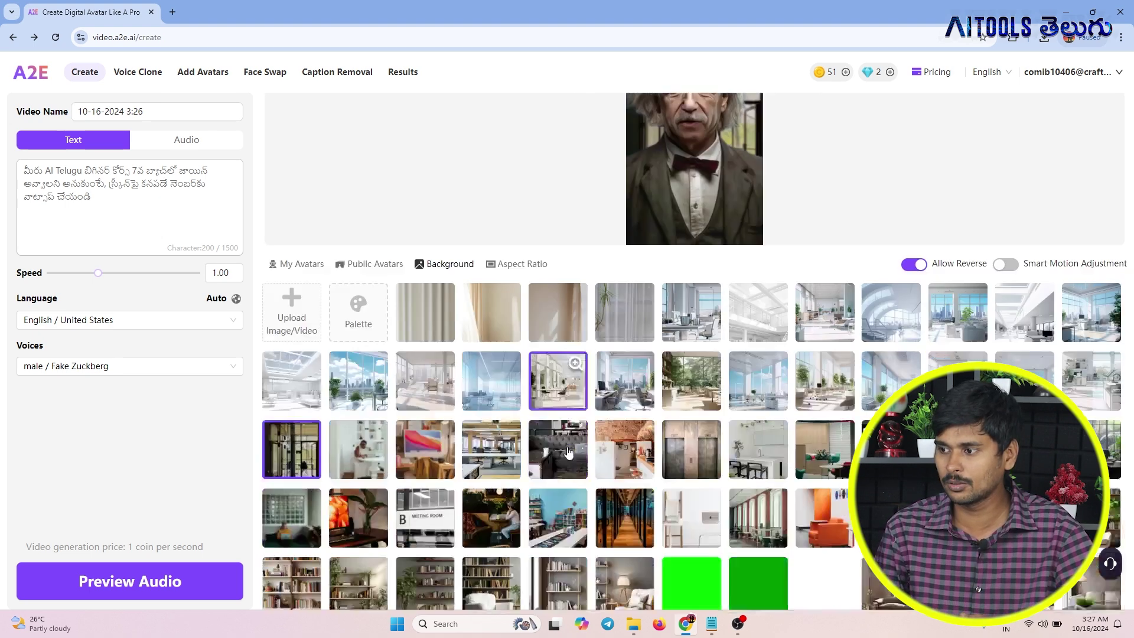
scroll(783, 244, down, 3)
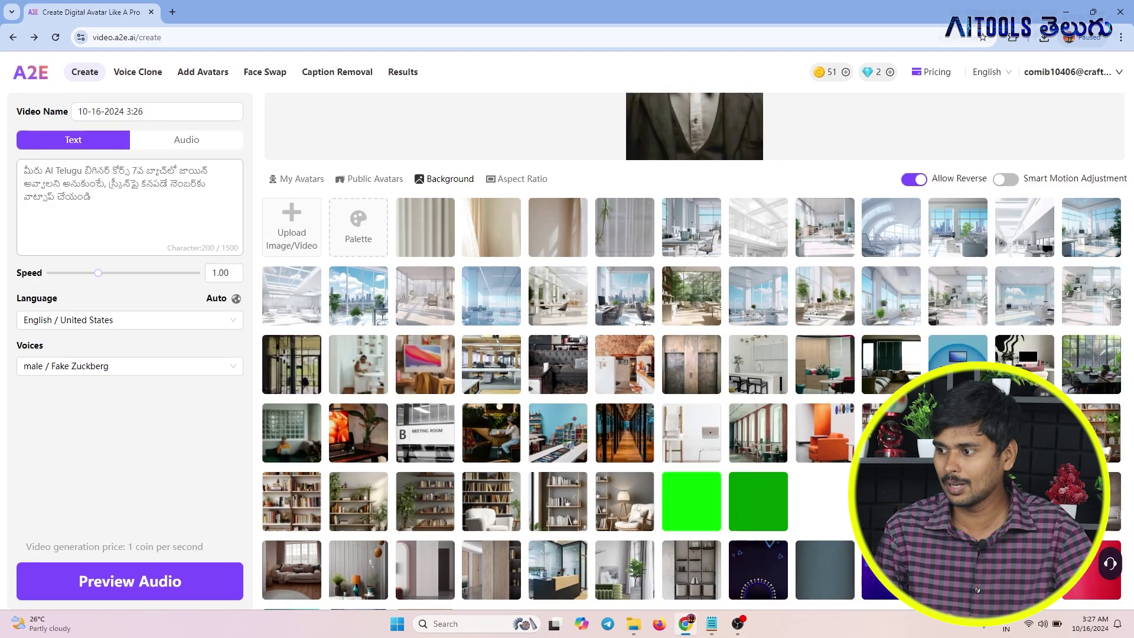
scroll(694, 351, up, 3)
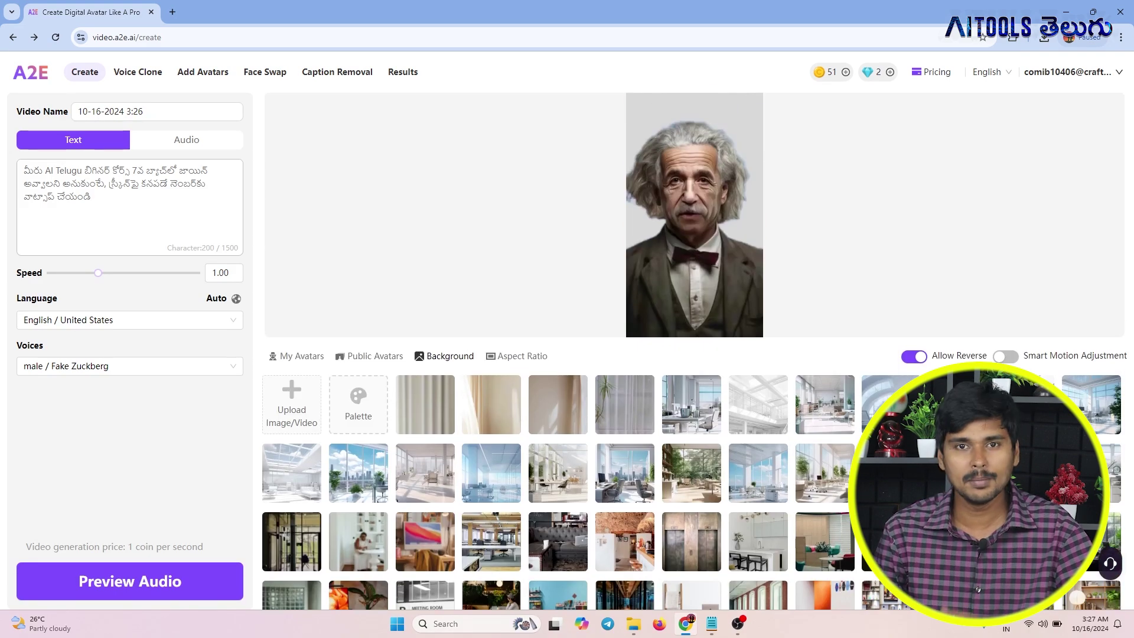
click(880, 397)
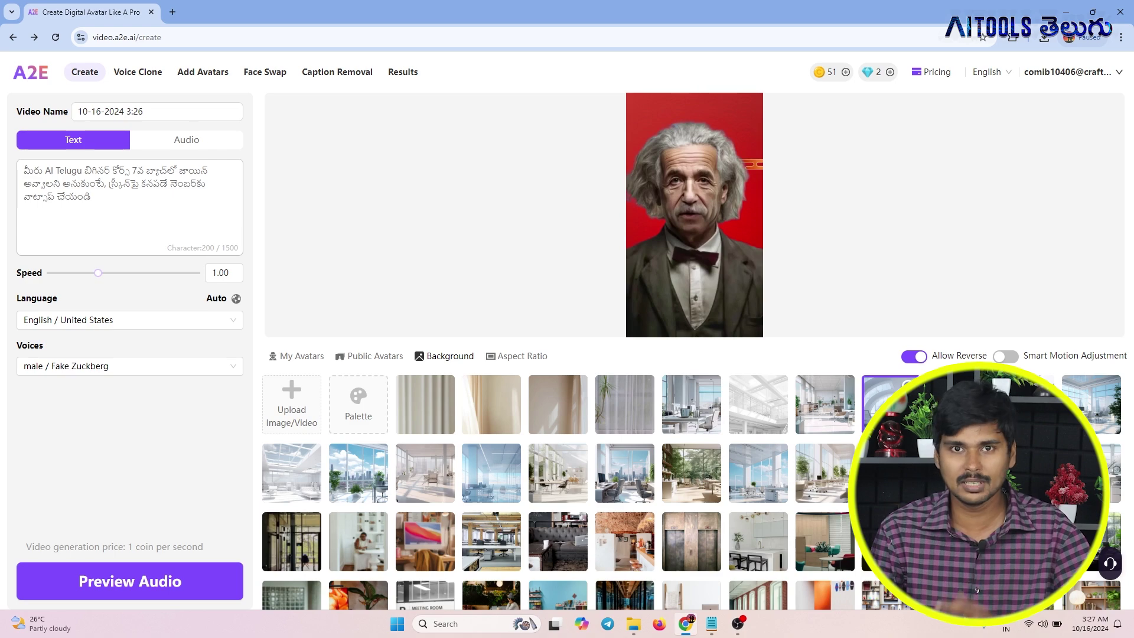
scroll(694, 351, down, 3)
click(369, 356)
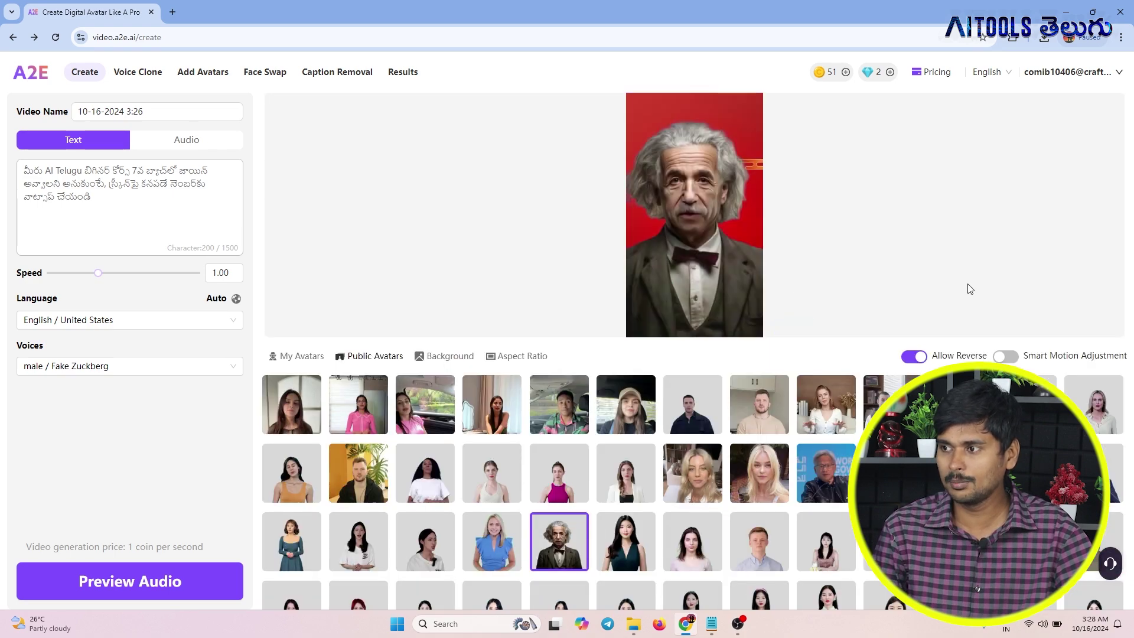
Replace the script with the English AI paragraph minus its final sentence, keeping English / United States
scroll(962, 289, down, 2)
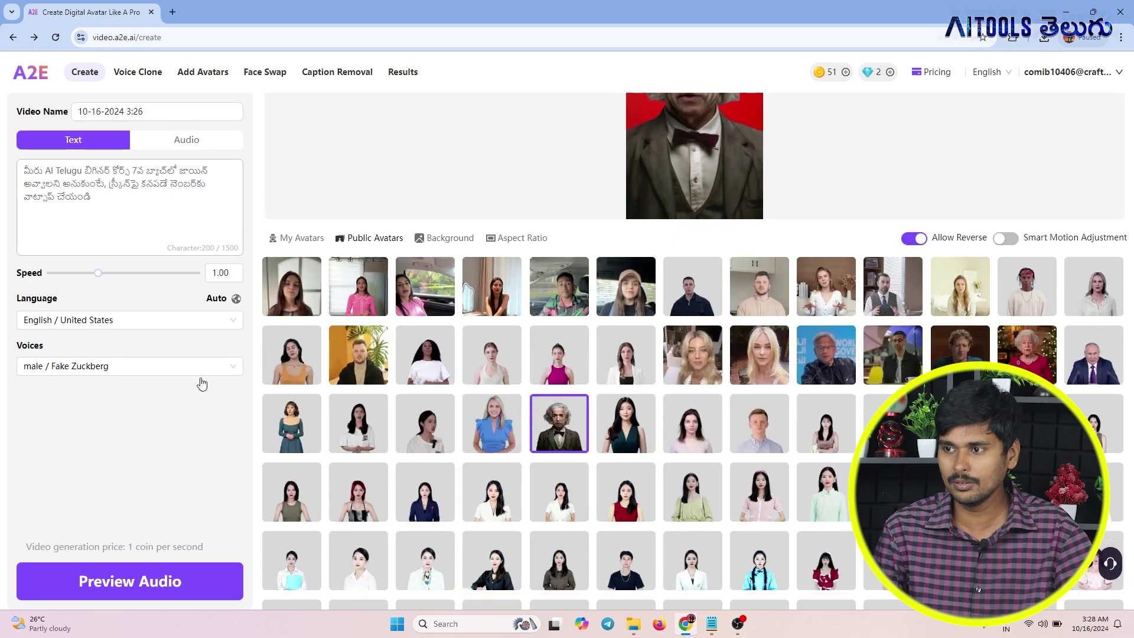
click(221, 208)
key(ctrl+a)
text(If you don't learn AI, you will fall behind in this rapidly changing world. As technology advances, AI is playing a crucial role in various job sectors. From corporate companies to startups, everyone is focusing on AI-driven solutions.)
shift+click(196, 199)
key(BackSpace)
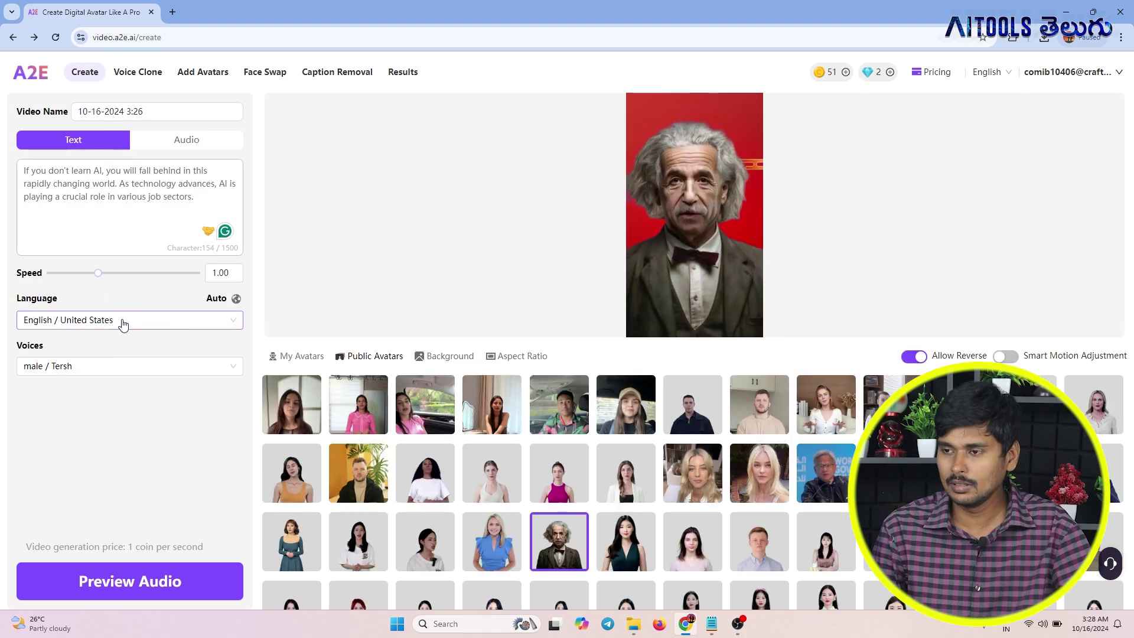
click(122, 320)
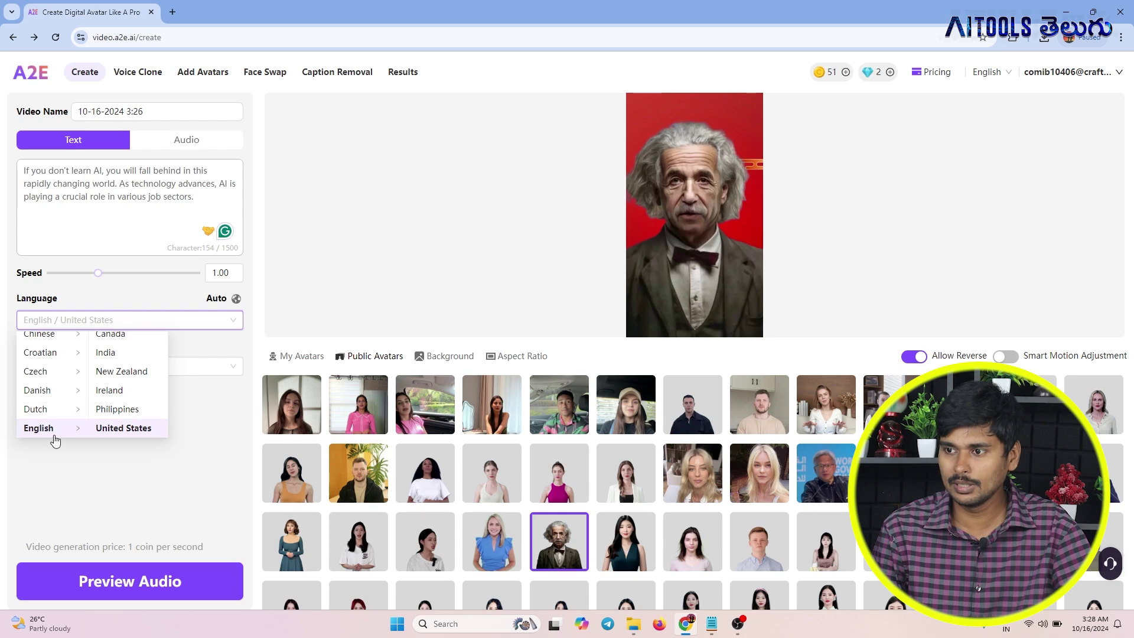
click(447, 276)
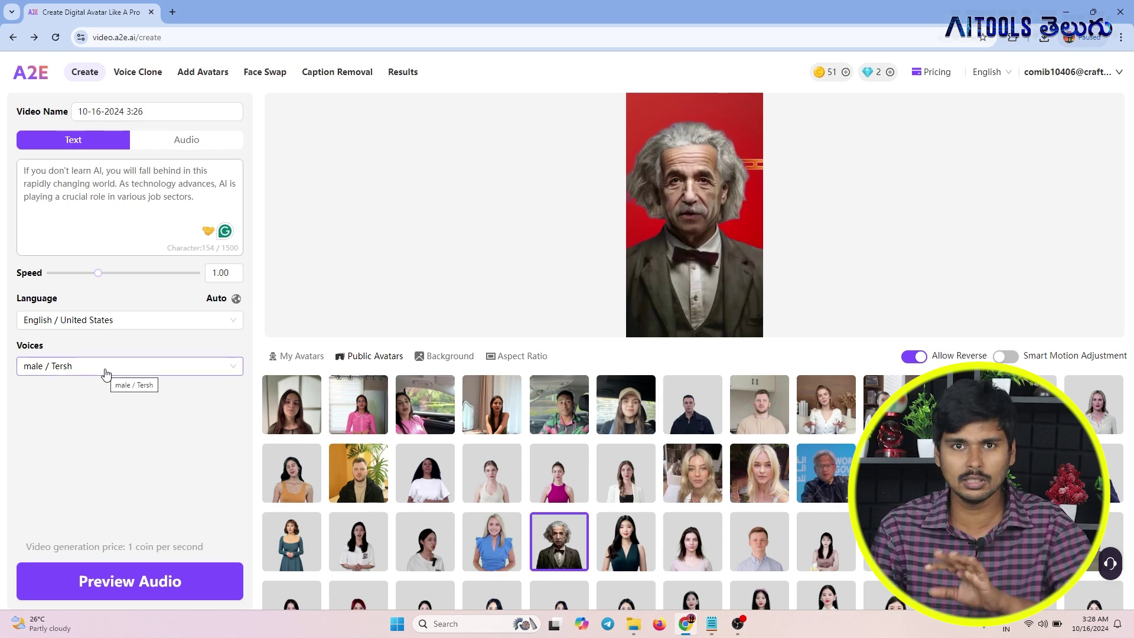
Preview the audio, generate the Einstein video, and return to the creation page
click(152, 579)
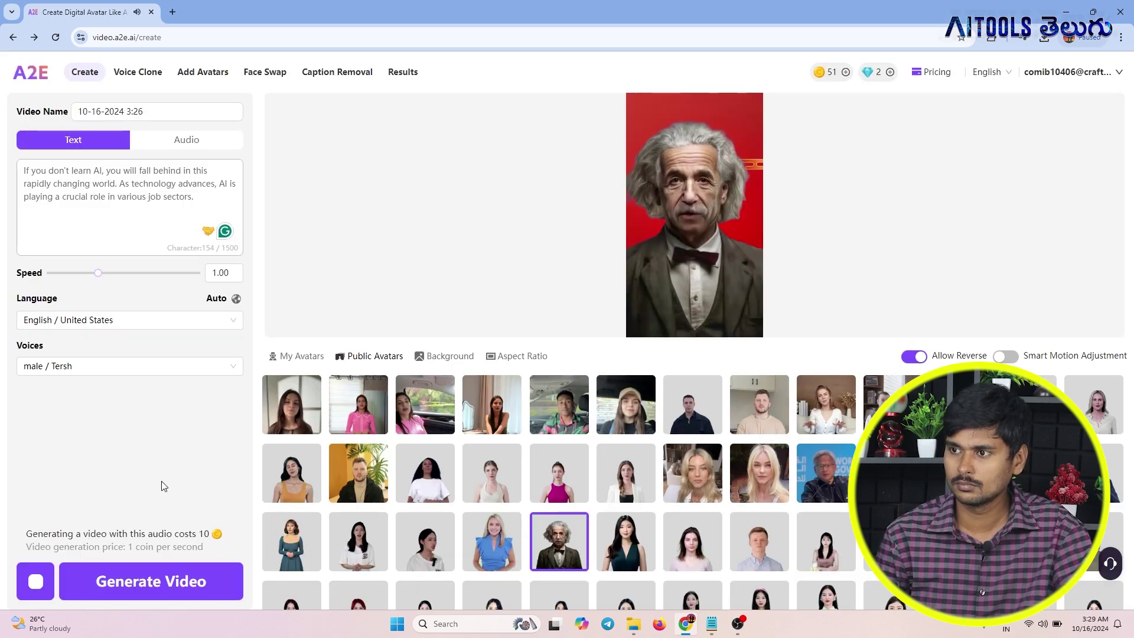
click(136, 574)
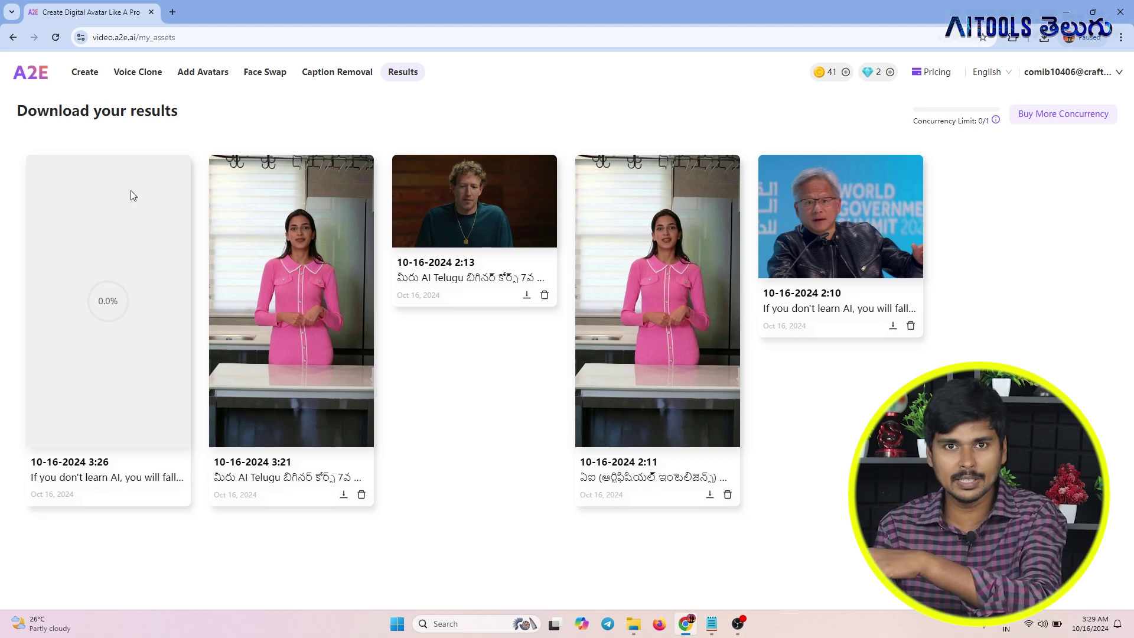
click(13, 37)
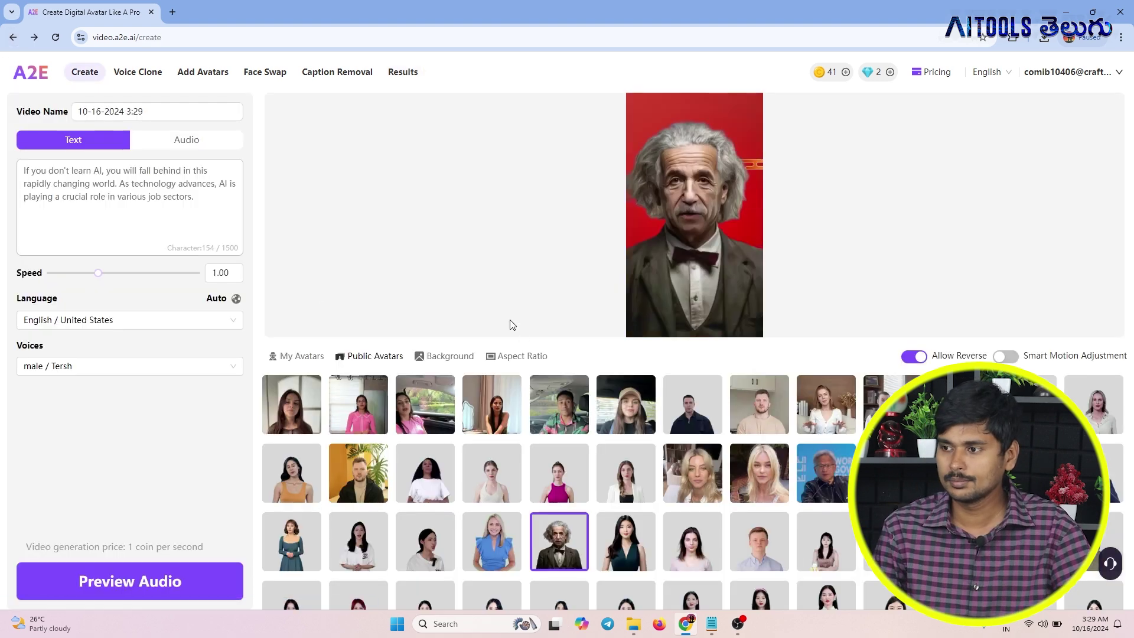
Bring in the Ratan Tata script, preview it with Pichai, then switch to the Jensen Huang avatar
click(711, 624)
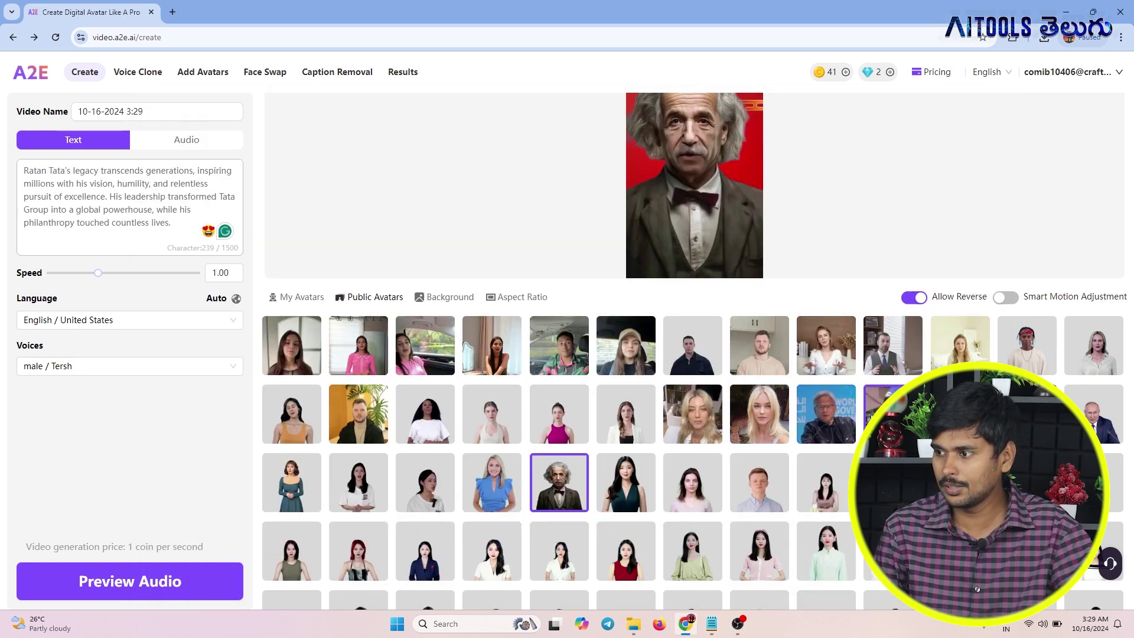
click(886, 408)
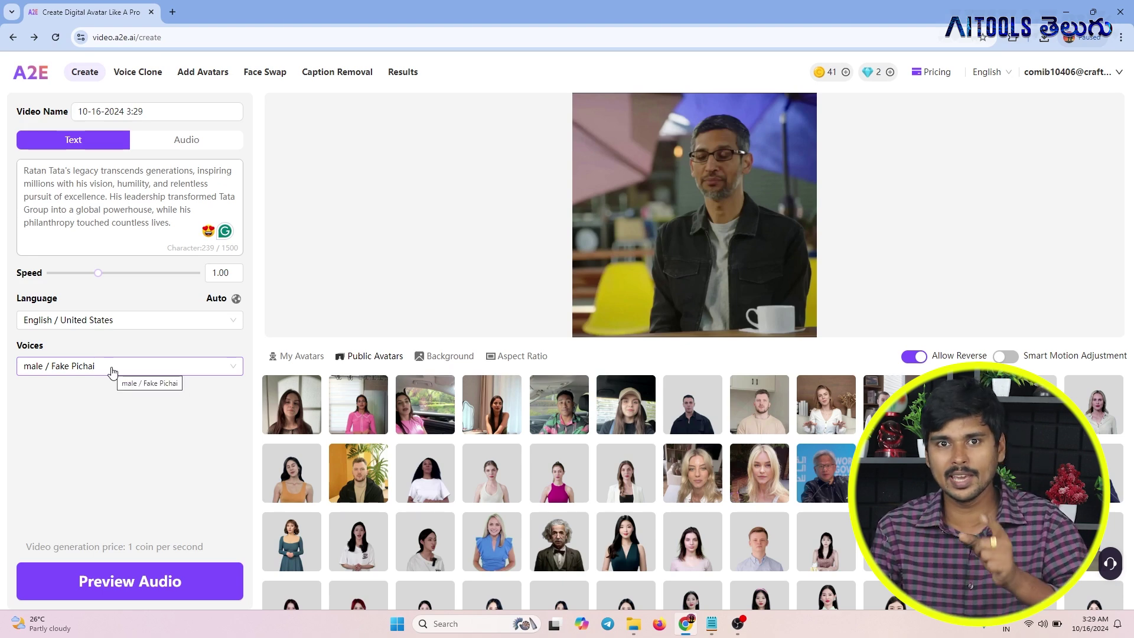
click(133, 591)
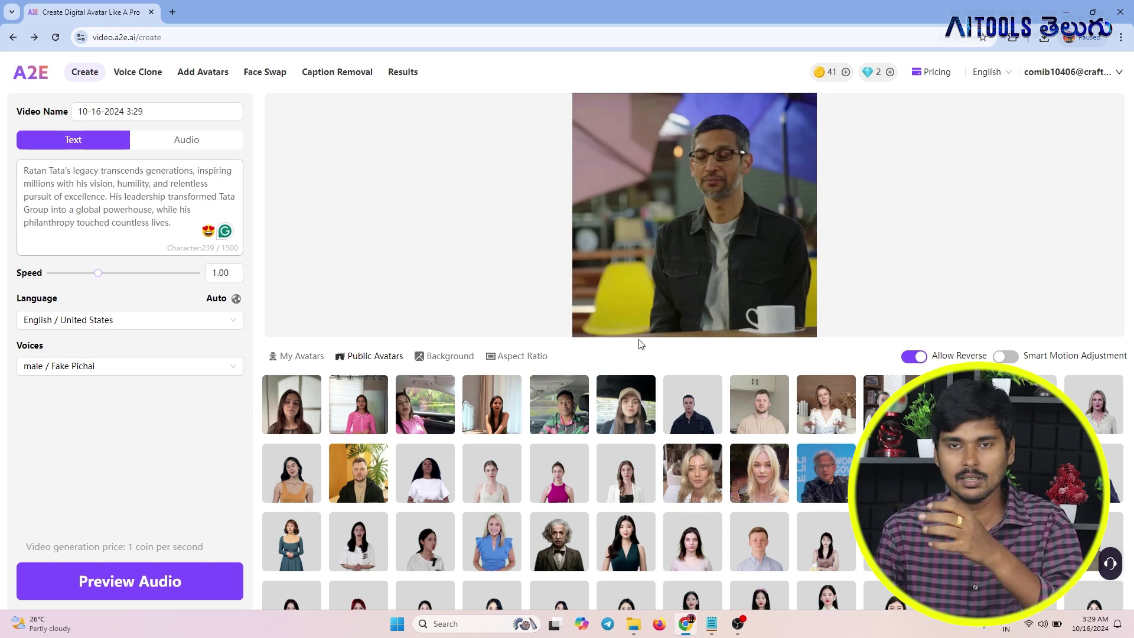
click(825, 473)
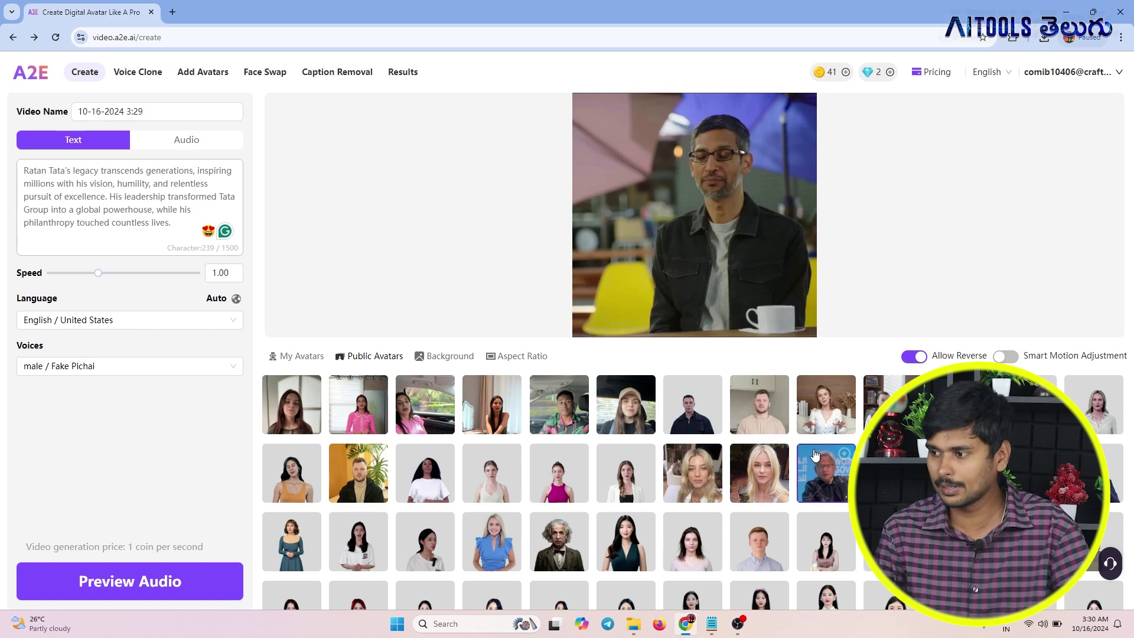
click(42, 580)
click(59, 202)
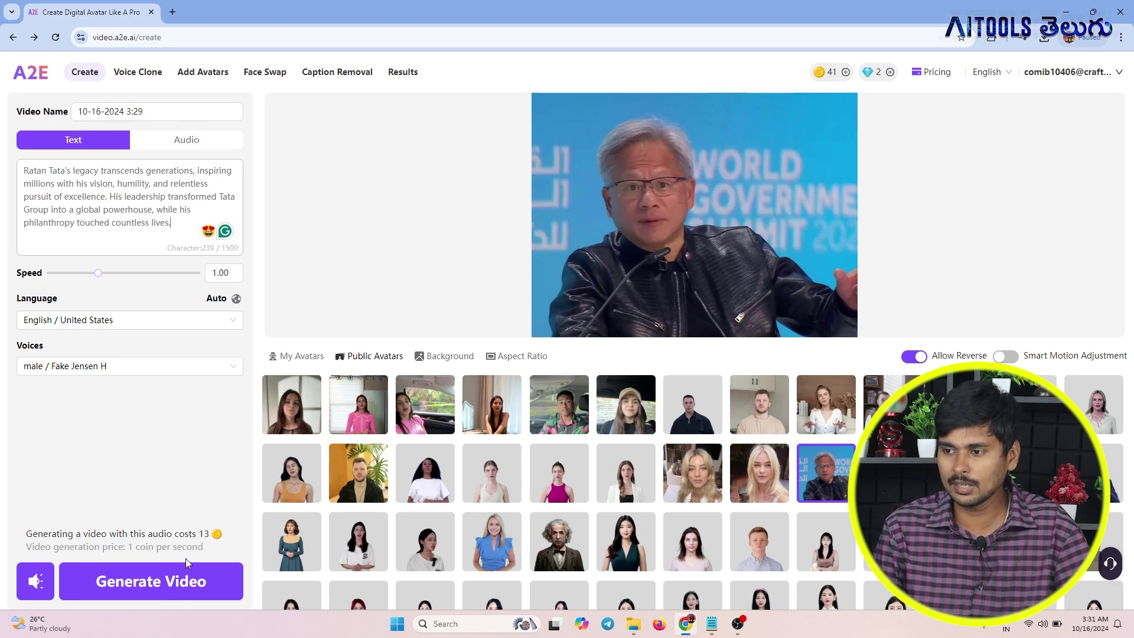
Generate the Jensen Huang Ratan Tata video, close the clip player, and view the pricing plans
click(176, 582)
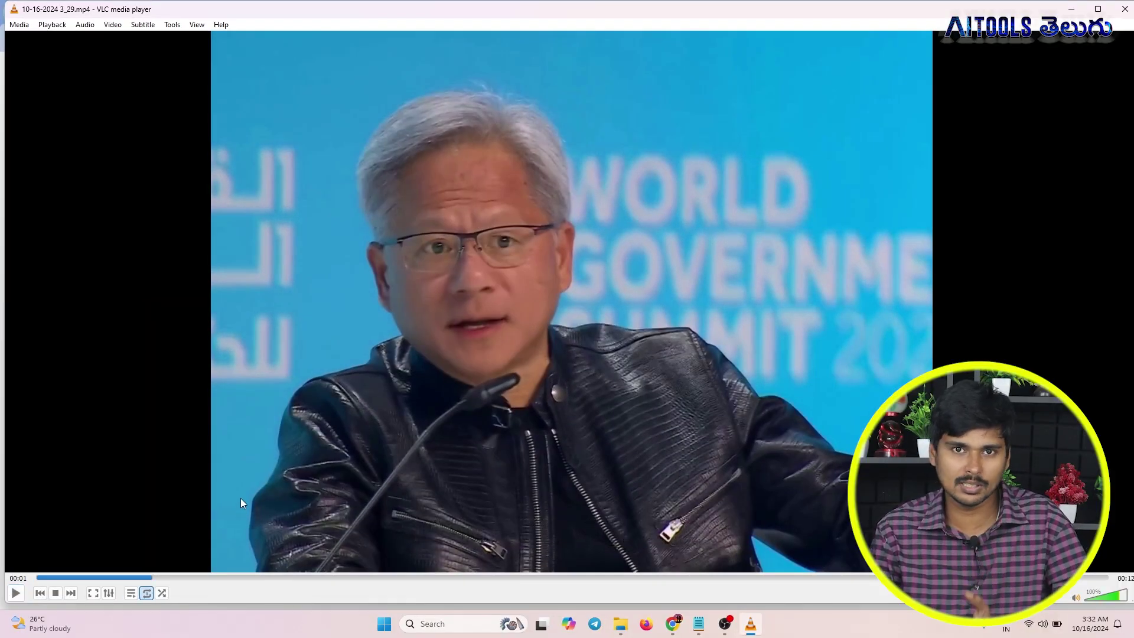
click(1130, 5)
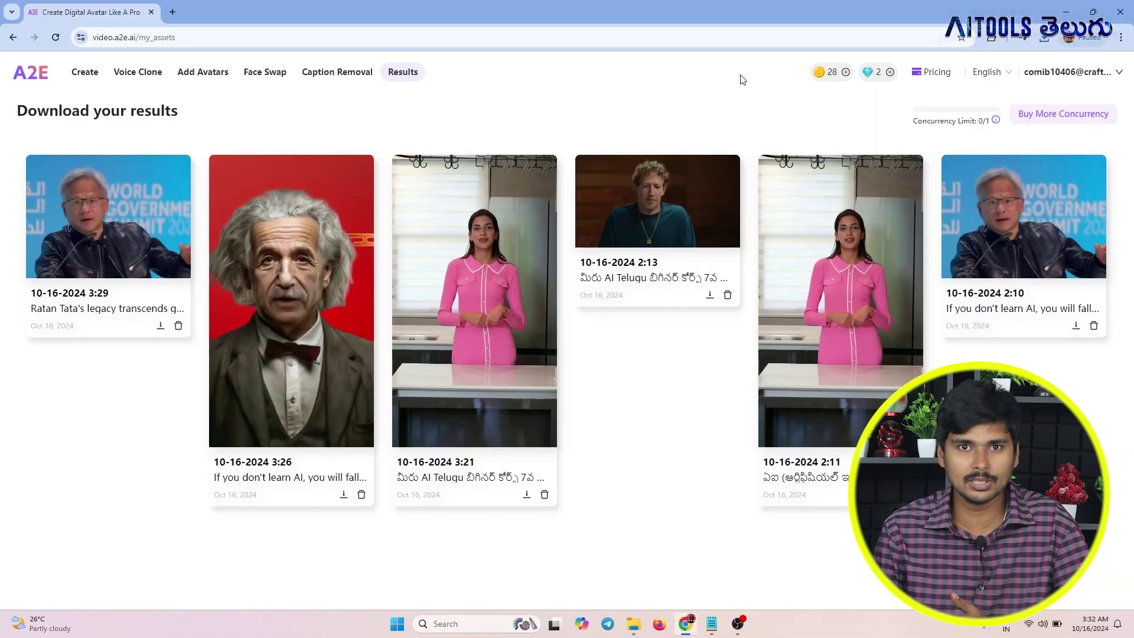
click(919, 76)
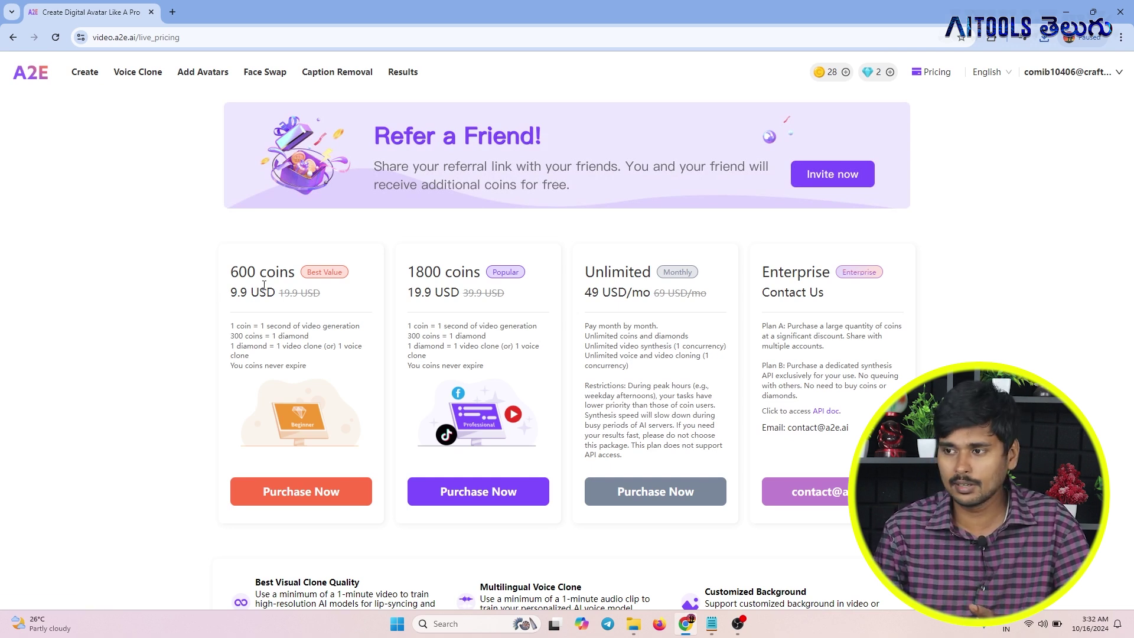
drag(236, 267, 294, 272)
click(310, 295)
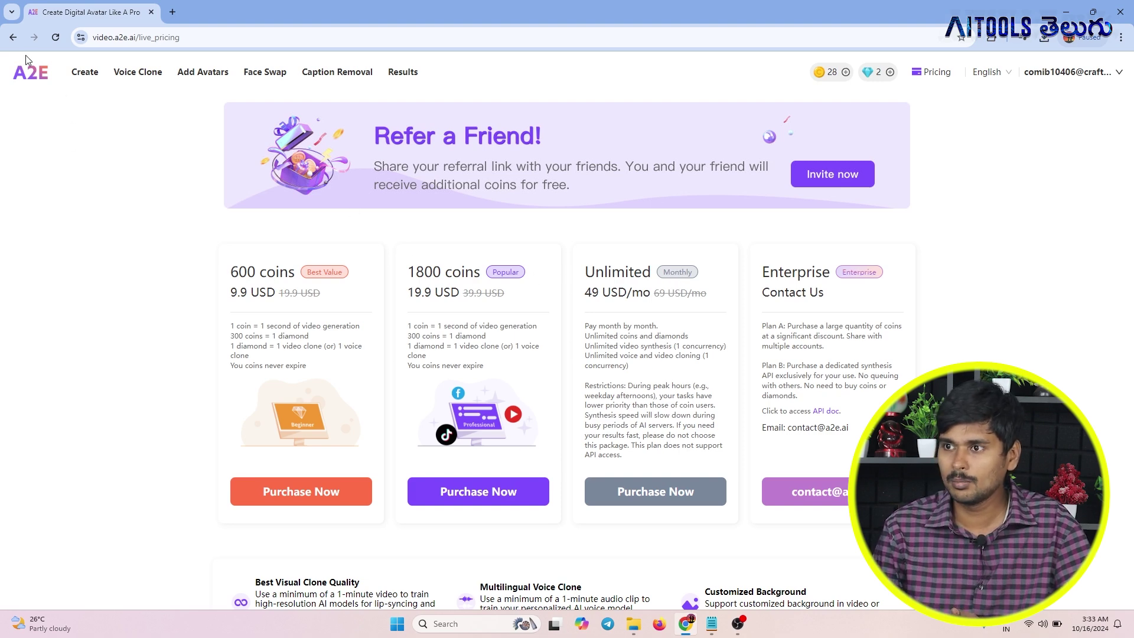
click(13, 37)
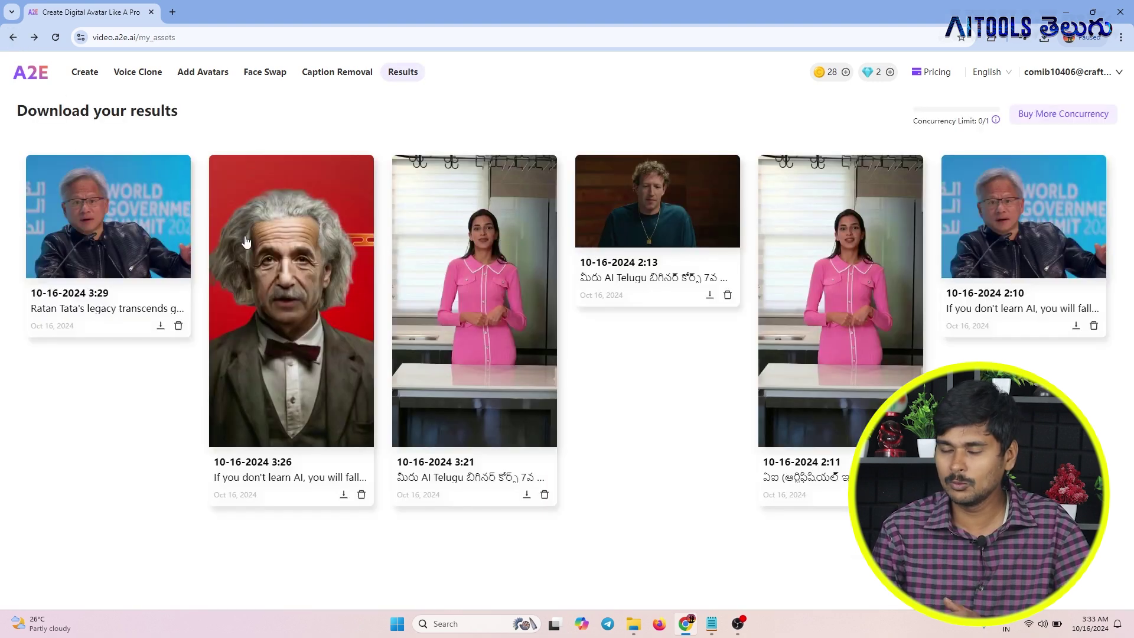